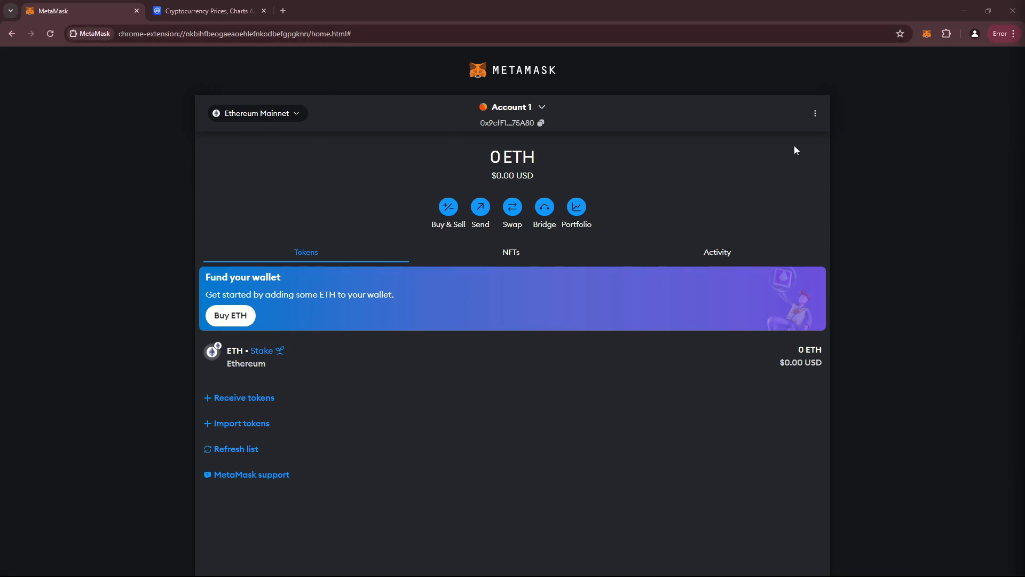
Dismiss the What's new notice and introductory tips in the MetaMask extension popup, and view its global options menu
left_click(927, 33)
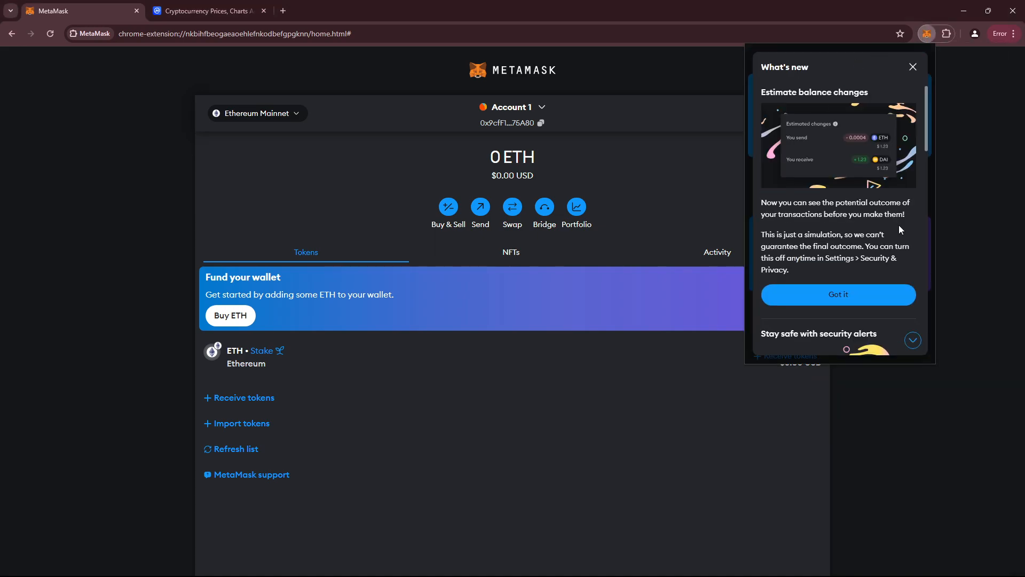
left_click(913, 66)
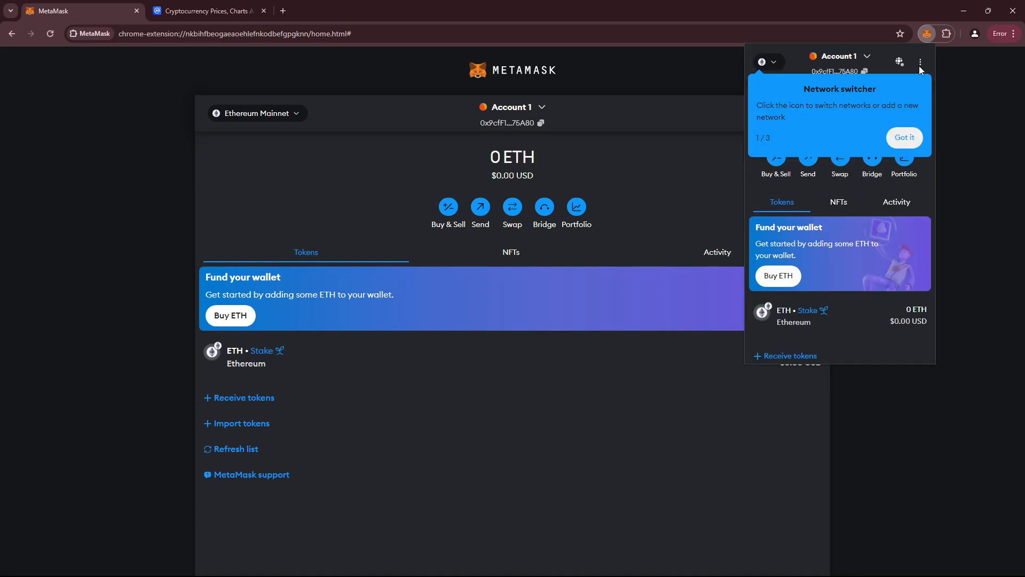
left_click(902, 138)
left_click(902, 138)
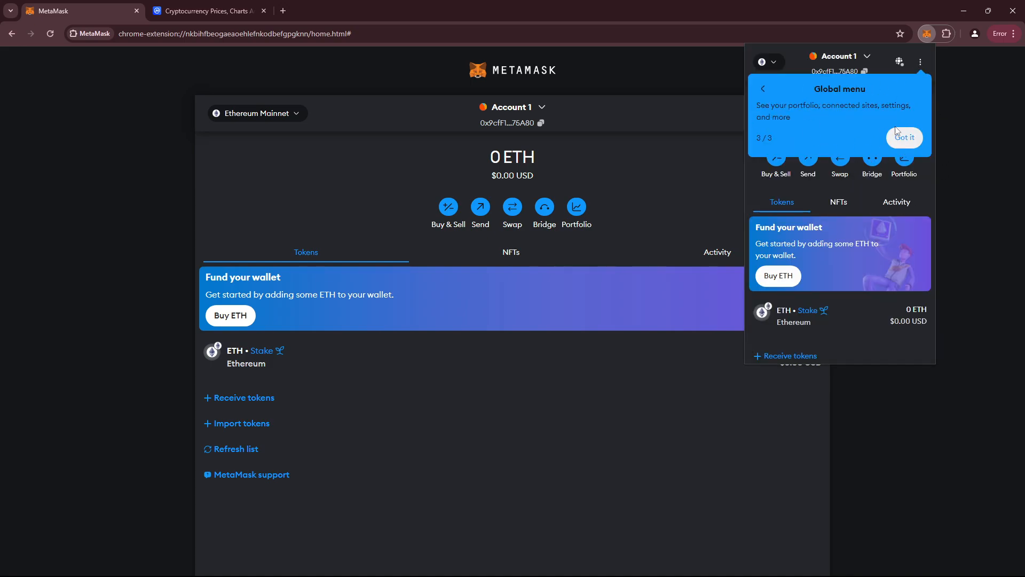
left_click(914, 139)
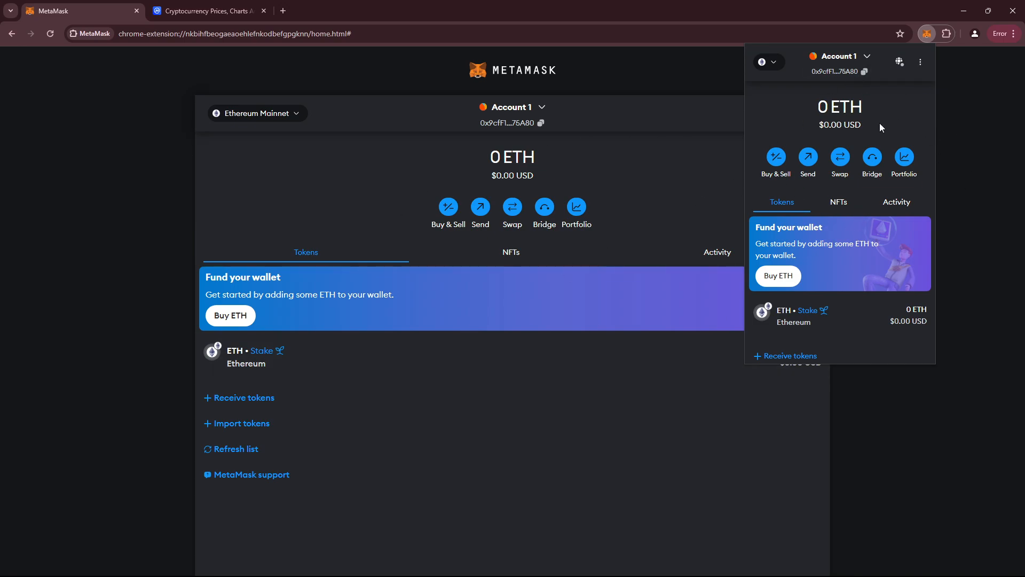
left_click(920, 65)
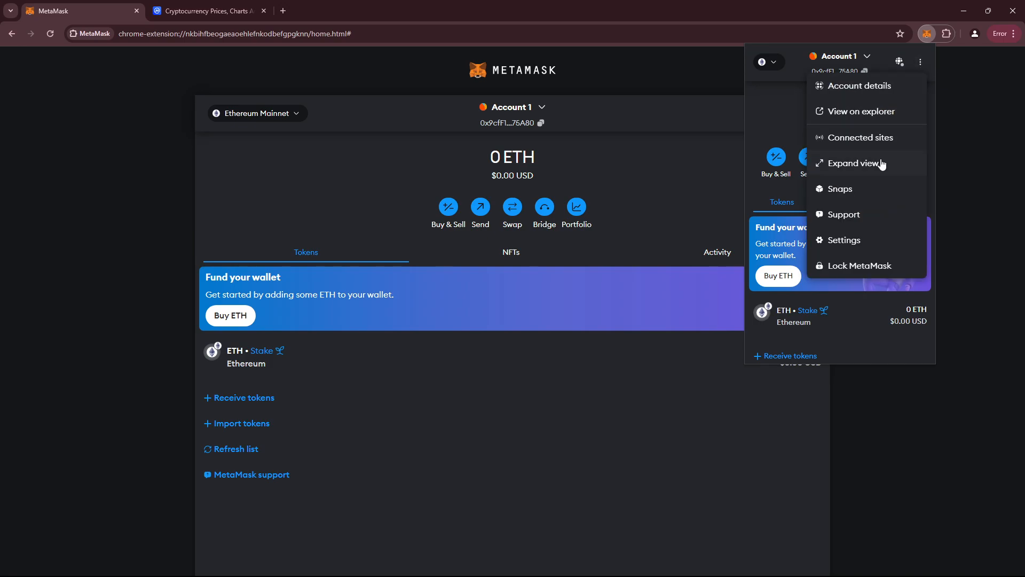
left_click(98, 258)
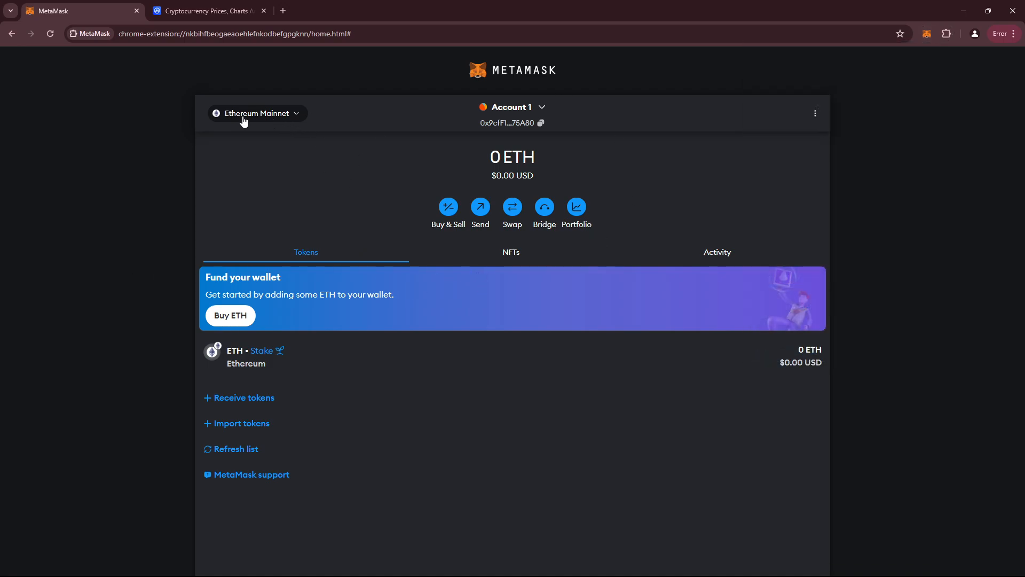
Add Polygon Mainnet to the wallet from the popular custom networks and dismiss the offer to switch to it
left_click(280, 113)
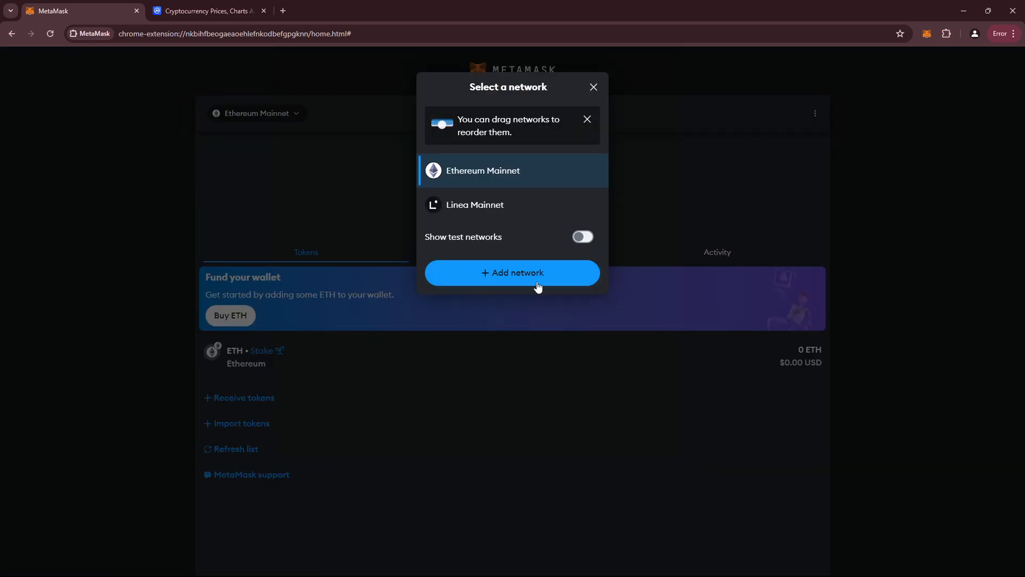
left_click(514, 278)
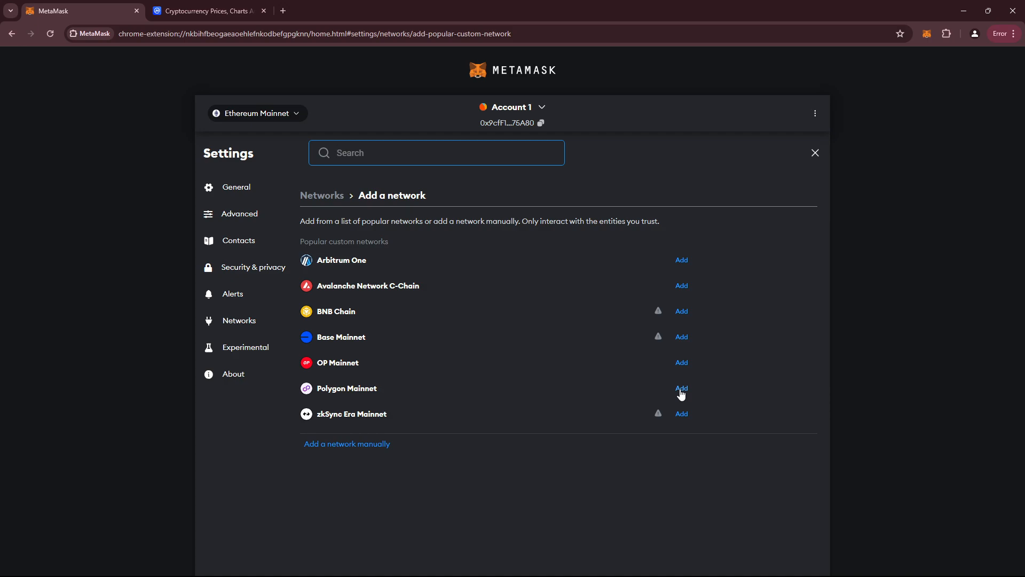
left_click(680, 389)
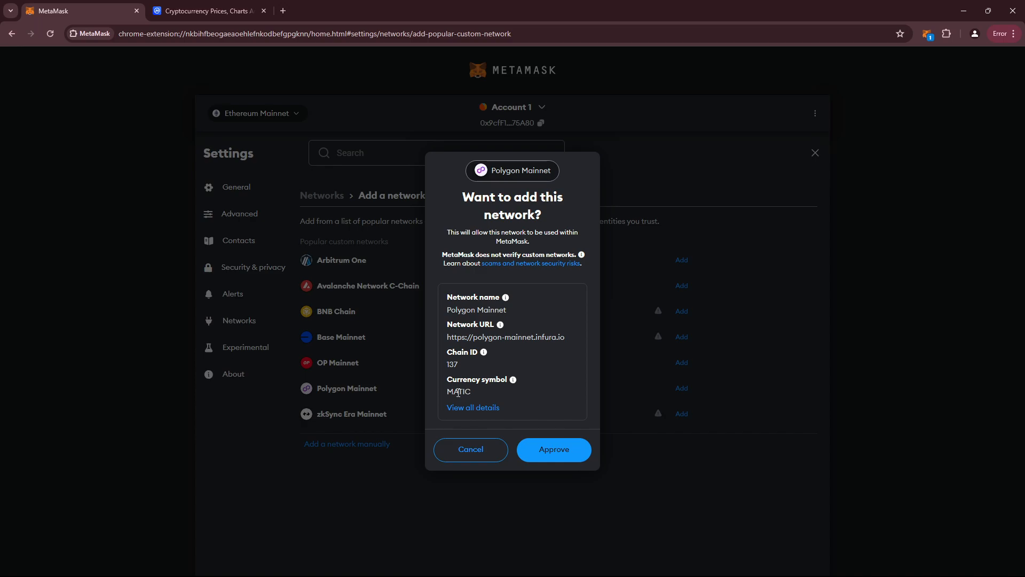
left_click(556, 450)
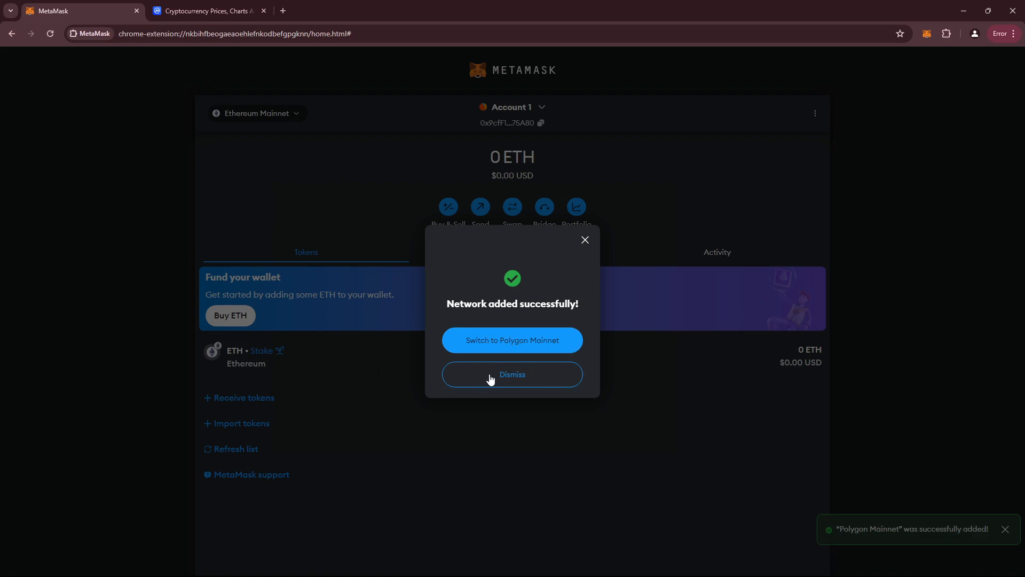
left_click(512, 380)
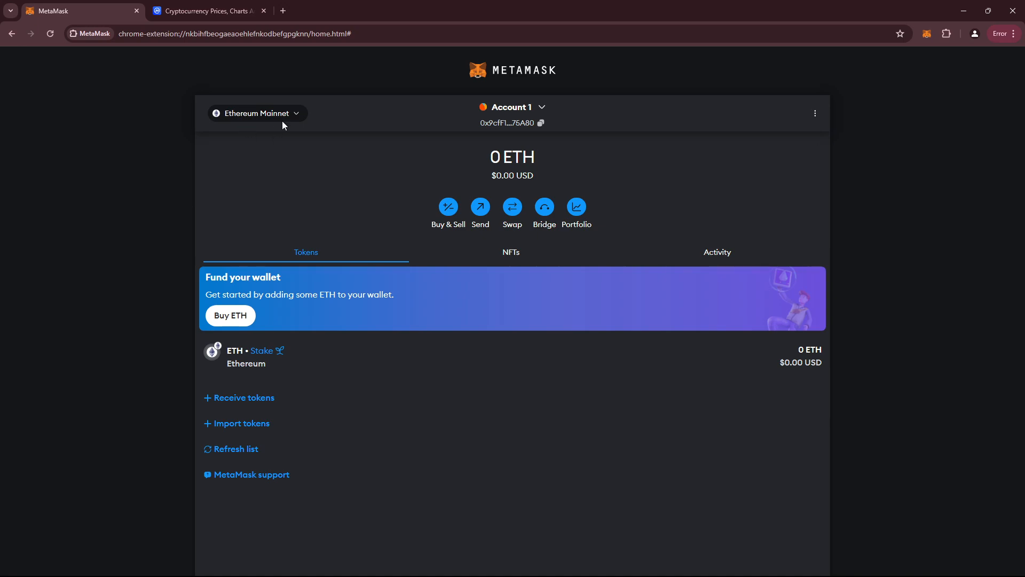
Switch the wallet from Ethereum to Polygon Mainnet and acknowledge the network's gas token notice
double_click(492, 157)
left_click(515, 164)
left_click(265, 112)
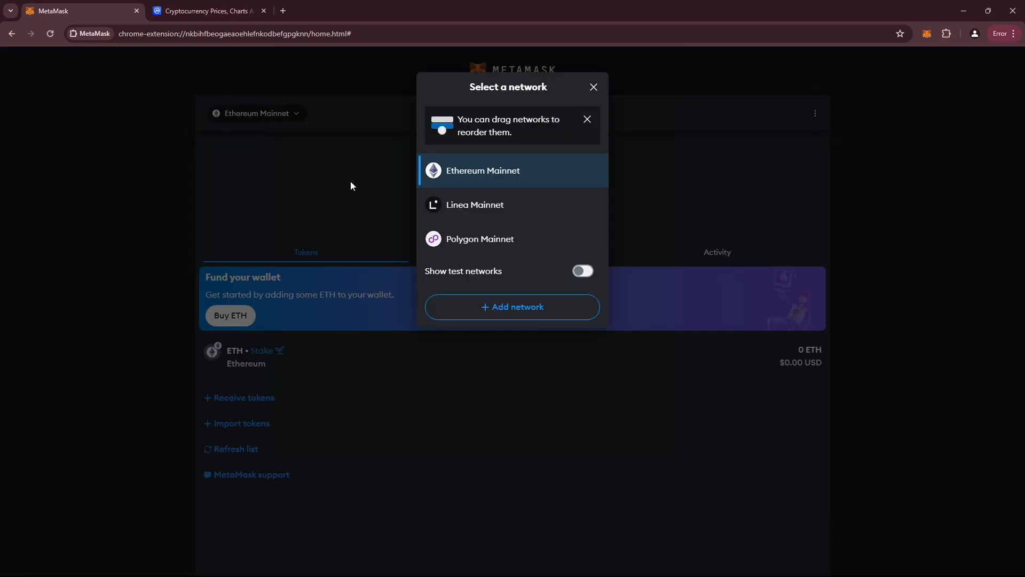
left_click(491, 243)
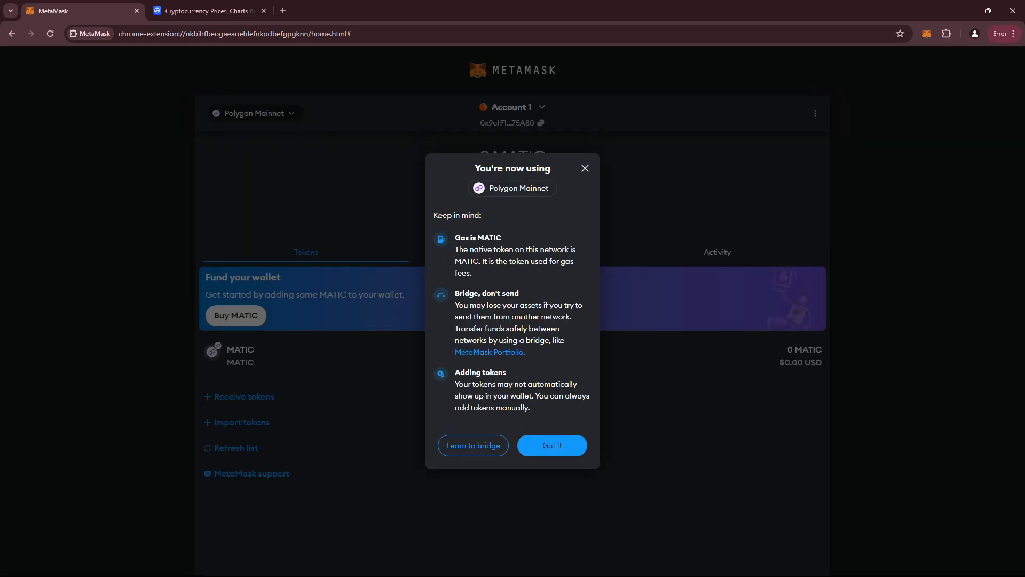
left_click_drag(454, 237, 502, 237)
left_click(576, 448)
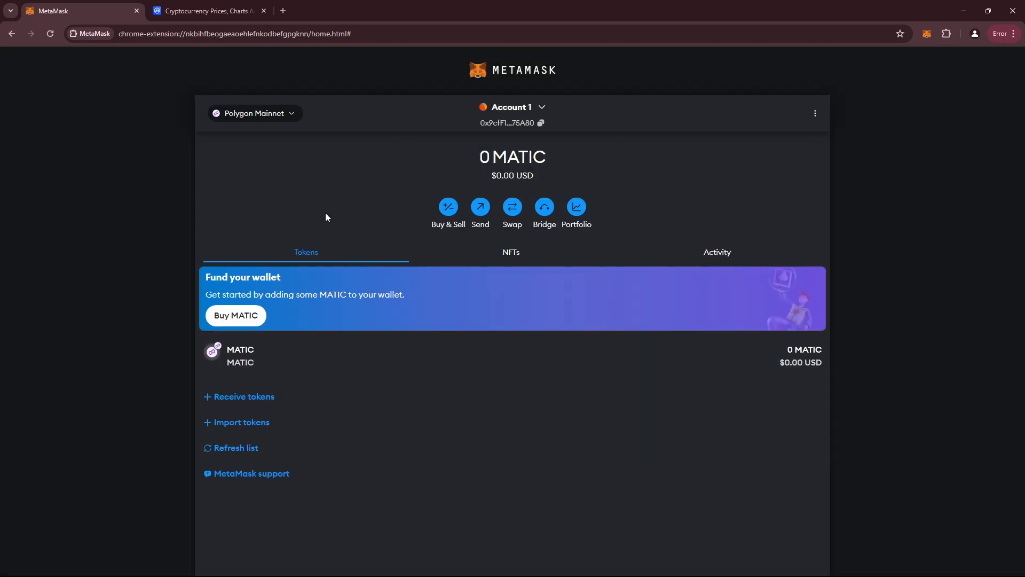
Add BNB Chain to the wallet from the popular custom networks and dismiss the offer to switch to it
left_click(245, 121)
left_click(527, 307)
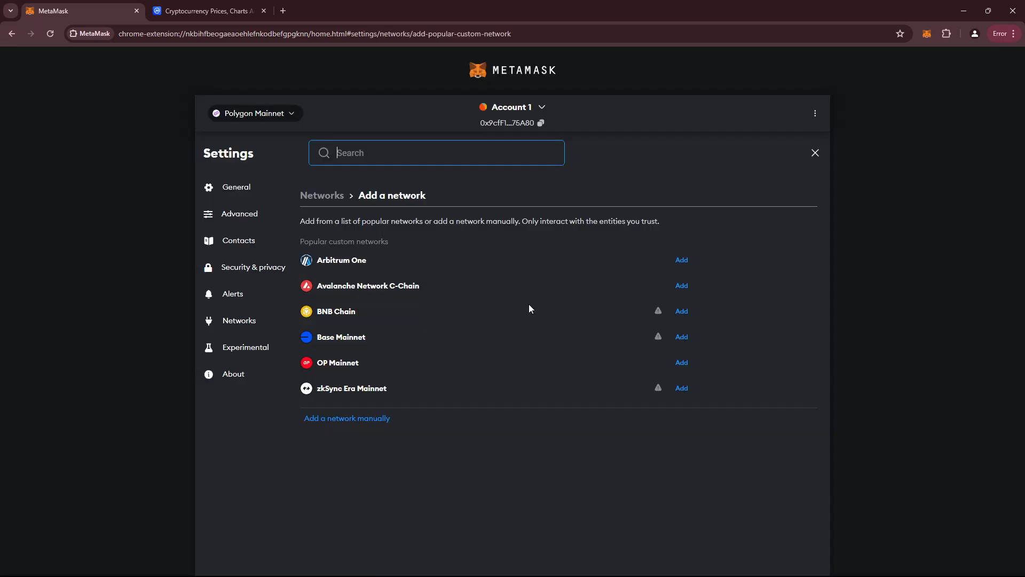
left_click(684, 313)
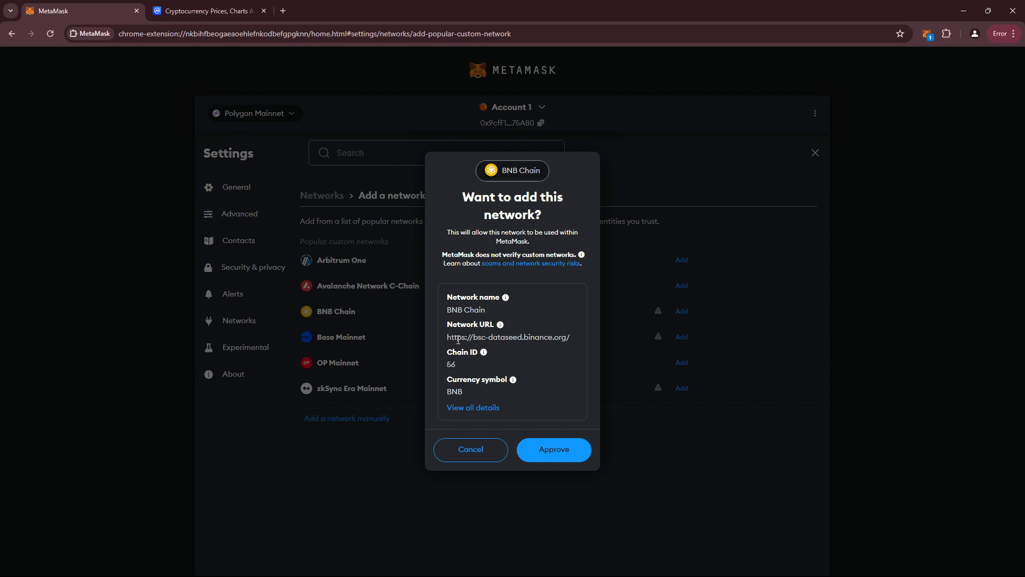
left_click(542, 449)
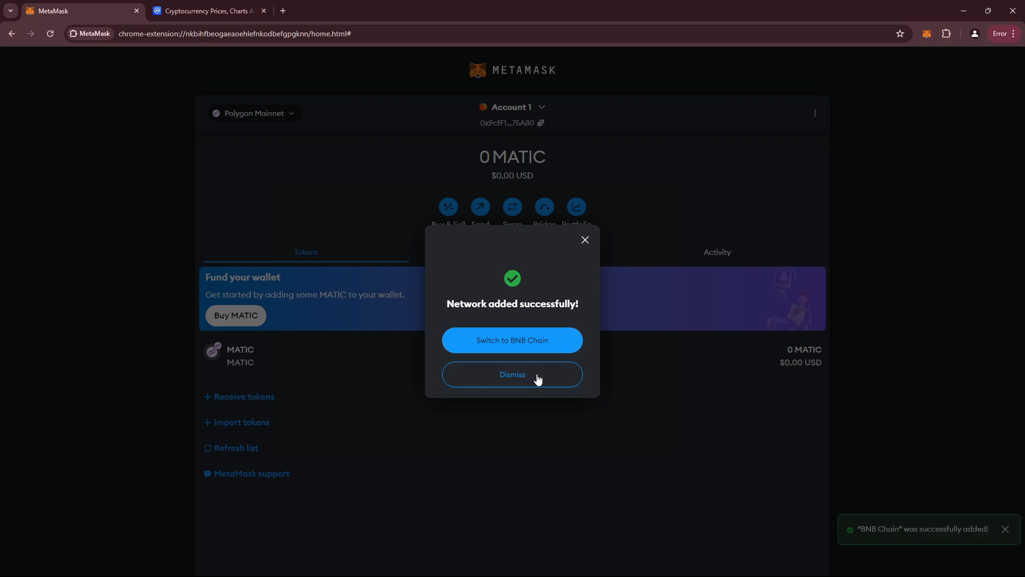
left_click(538, 379)
Switch the wallet to BNB Chain and acknowledge the notice about using this network
left_click(267, 113)
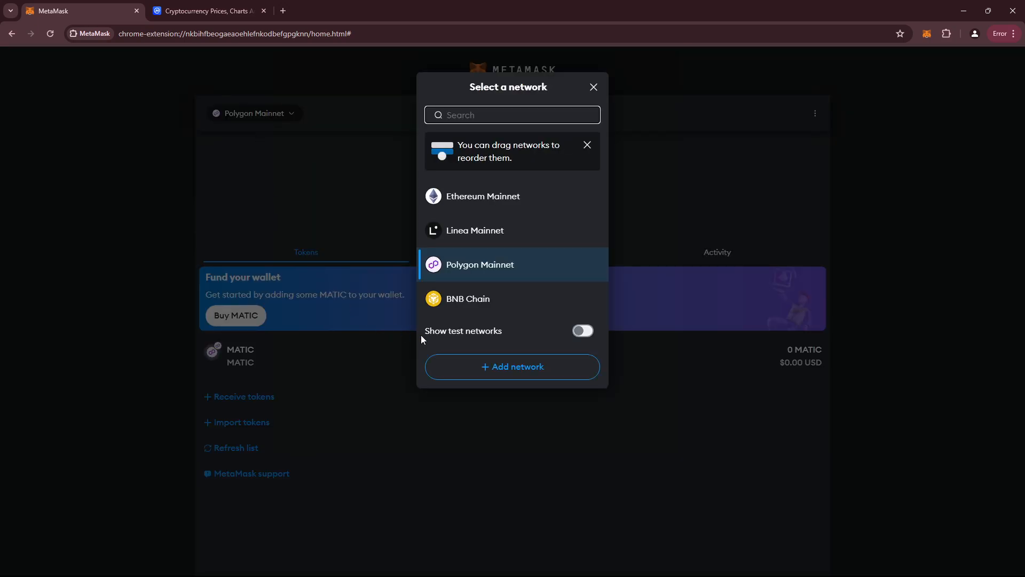
left_click(489, 304)
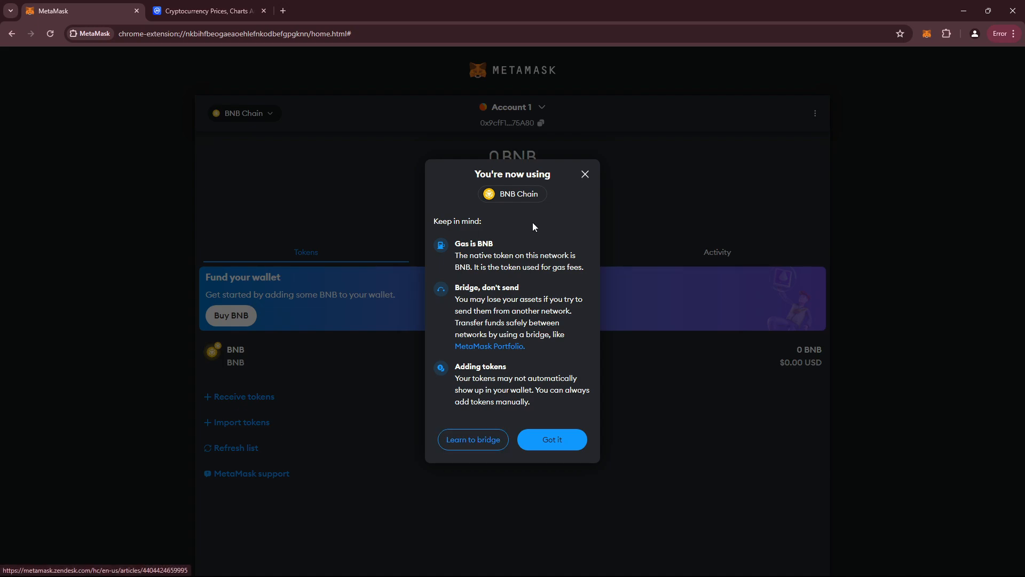
left_click(561, 448)
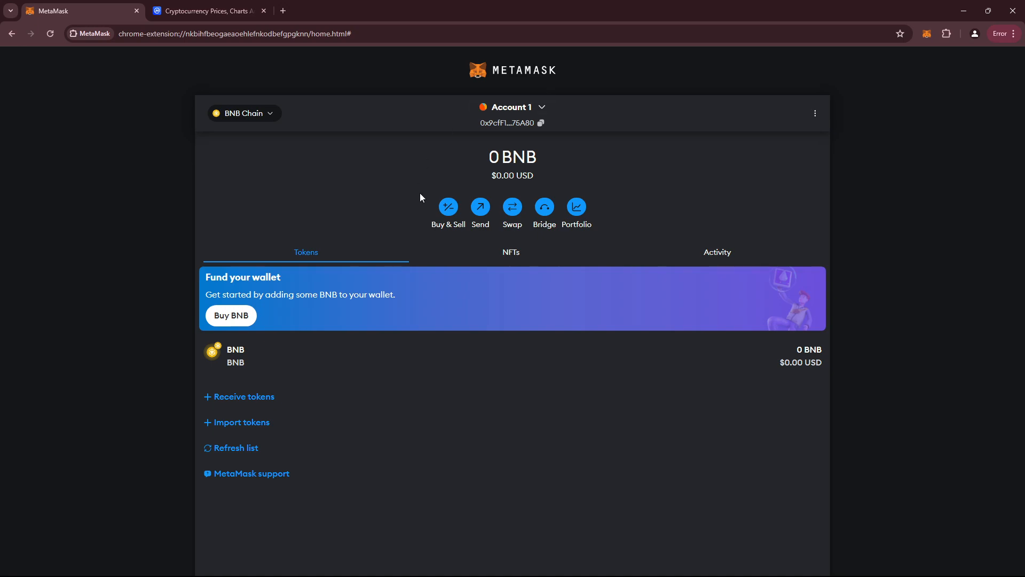
Check the account list in the MetaMask extension popup and switch the active network there to Polygon Mainnet
left_click(927, 34)
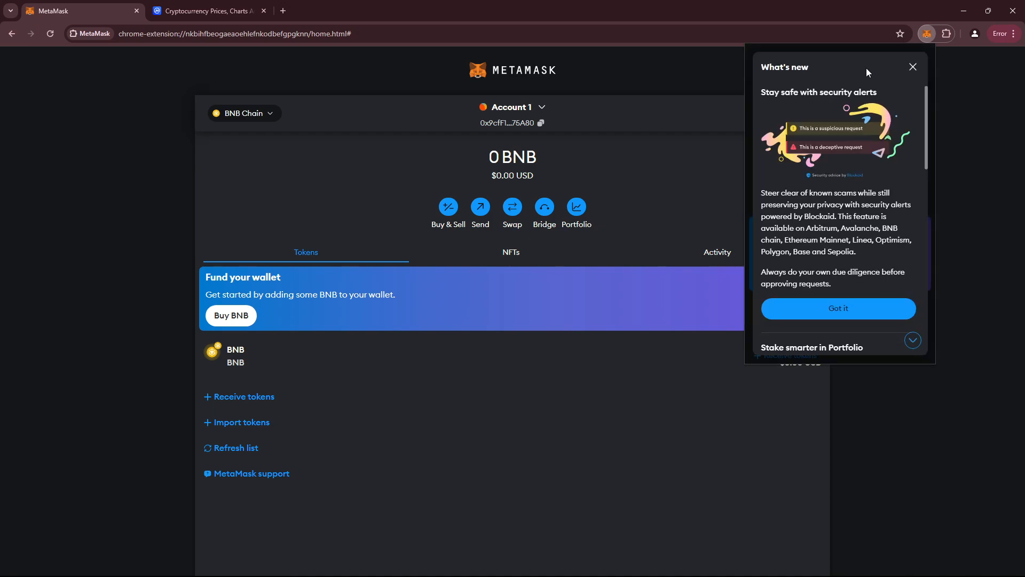
left_click(912, 66)
left_click(862, 55)
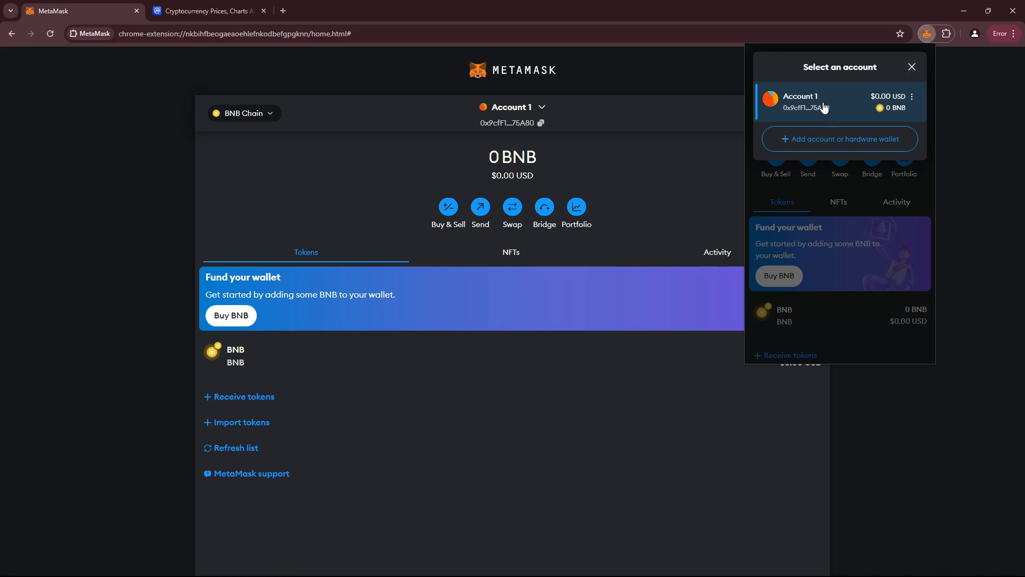
left_click(912, 66)
left_click(765, 69)
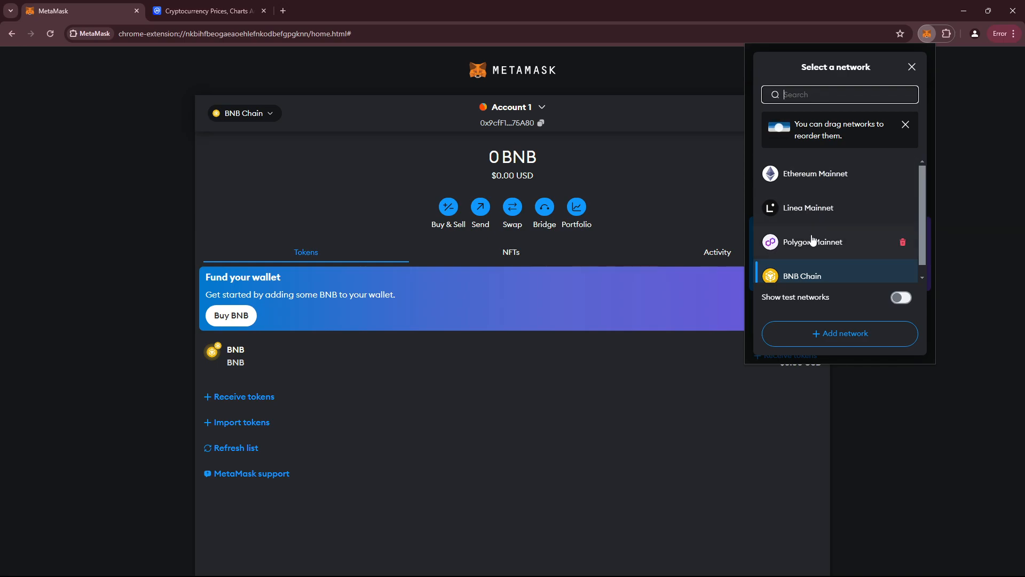
left_click(812, 241)
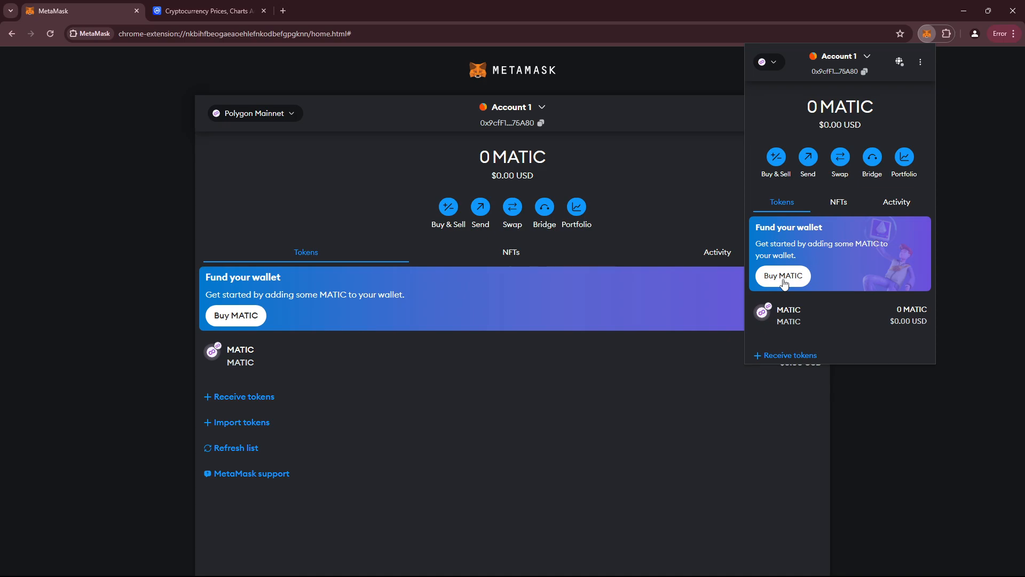
Close the MetaMask support page and view the wallet's NFTs and Activity sections
left_click(593, 471)
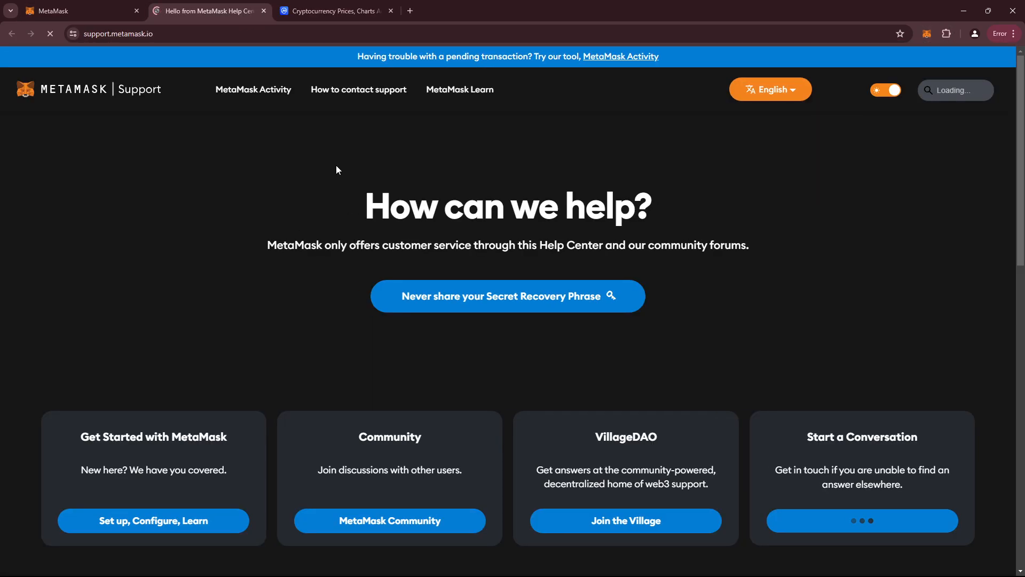
left_click(264, 11)
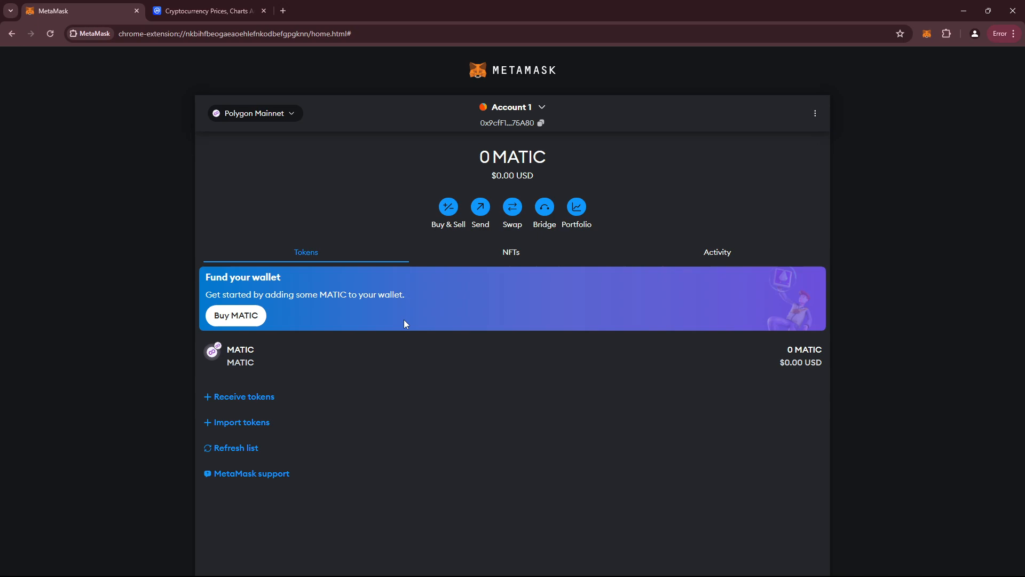
left_click(527, 259)
left_click(730, 256)
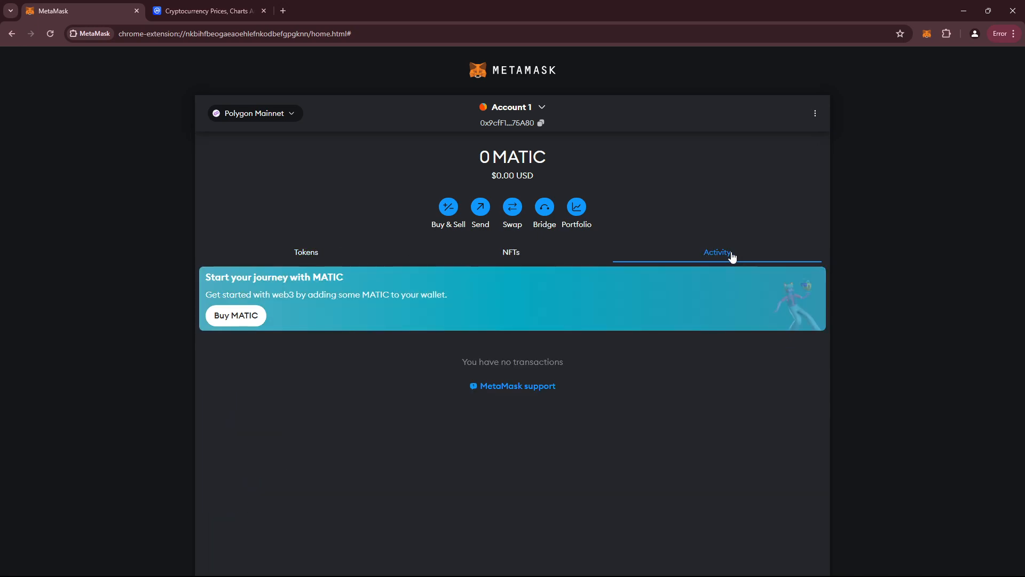
Switch the wallet to Ethereum Mainnet and return to its token list
left_click(279, 115)
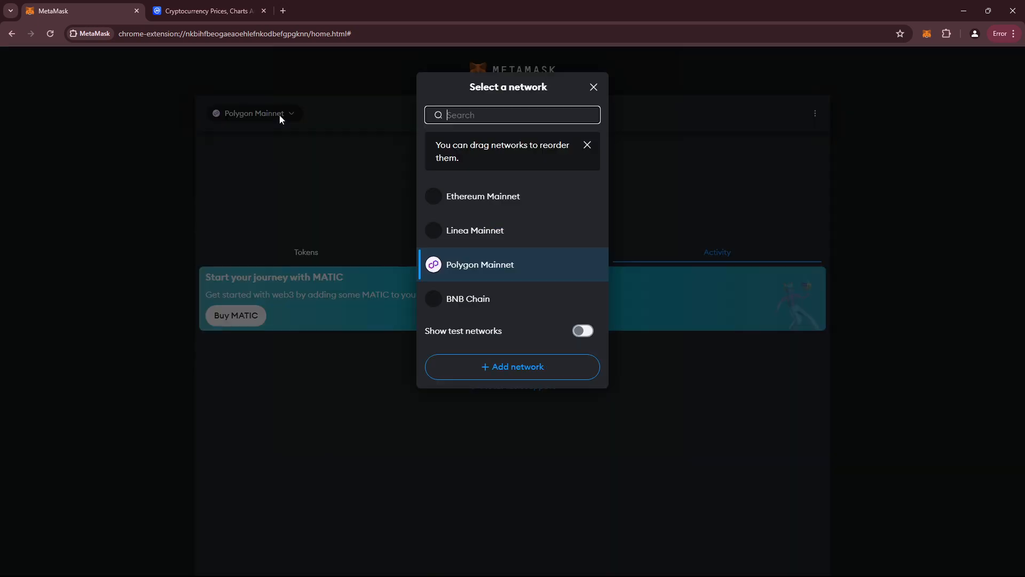
left_click(524, 201)
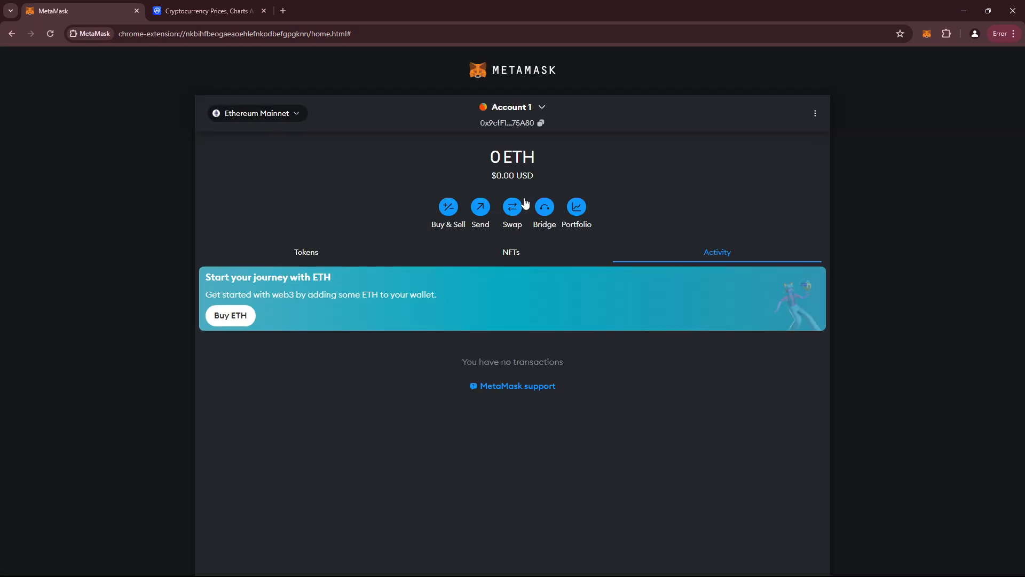
left_click(299, 256)
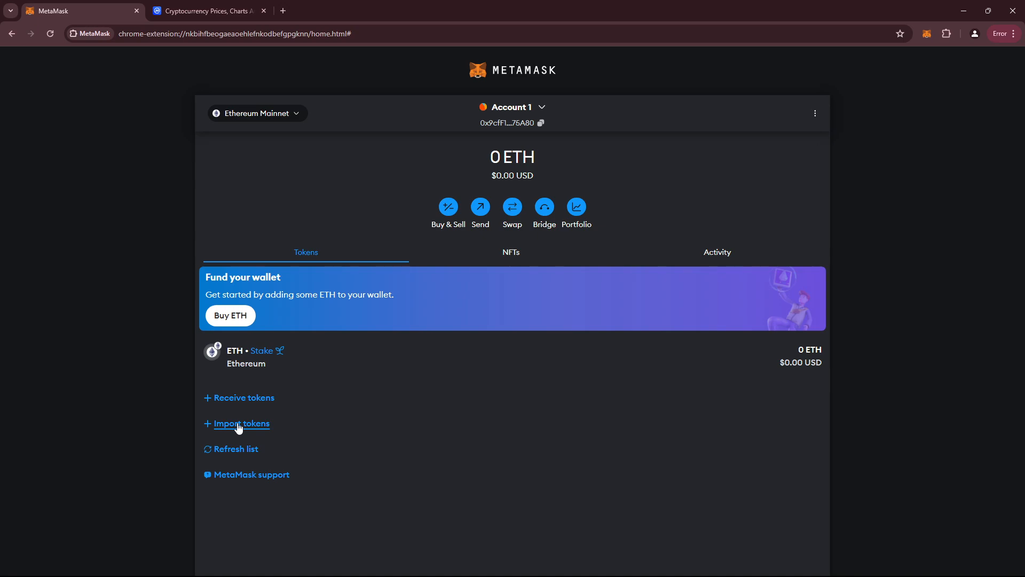
Switch to CoinMarketCap and open the USDC coin page from the cryptocurrency ranking
left_click(181, 9)
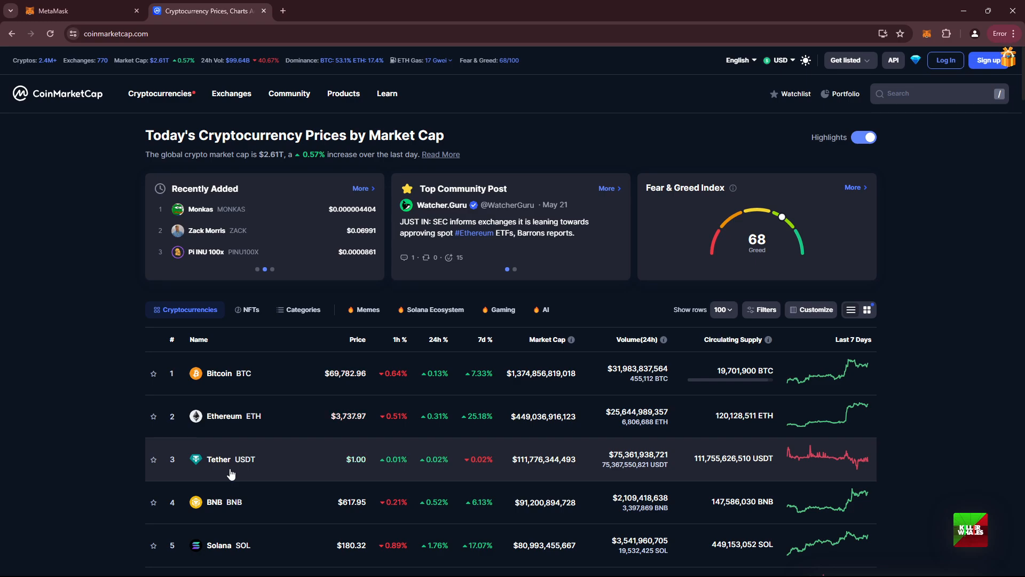
scroll(230, 474, "down", 3)
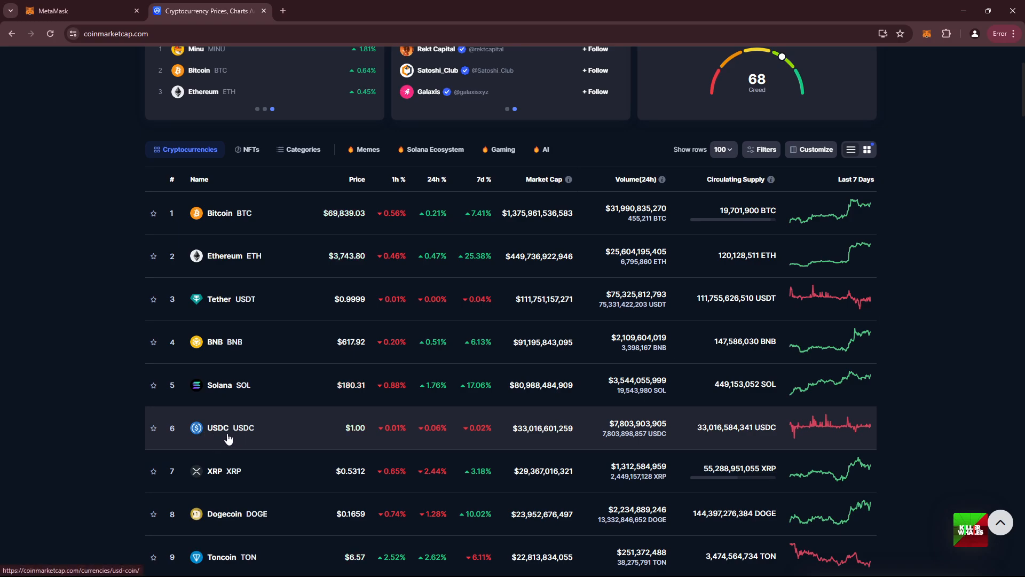
left_click(236, 433)
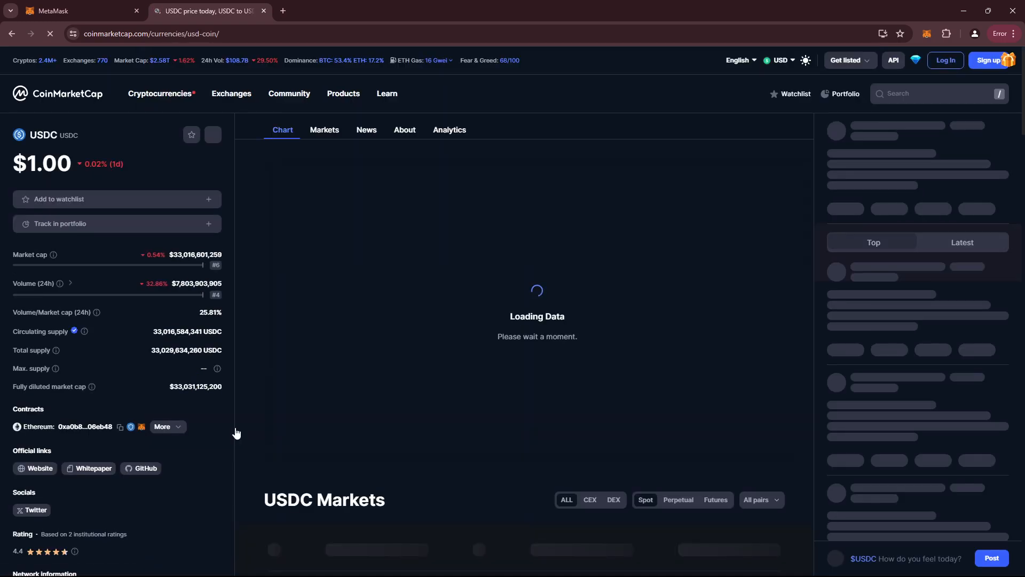
Check the USDC contracts section and its list of additional contract addresses
double_click(22, 409)
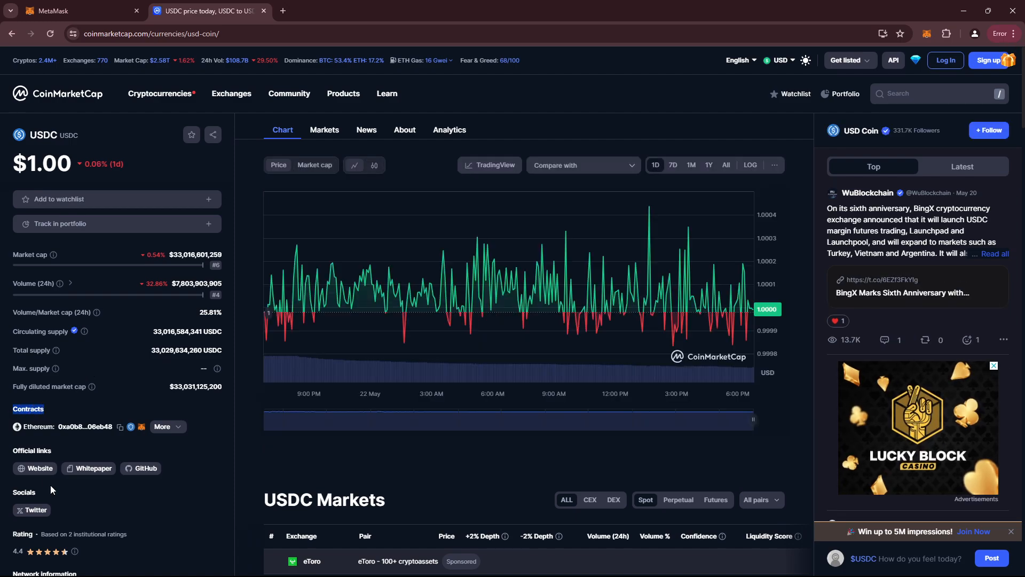
left_click(178, 427)
left_click(179, 427)
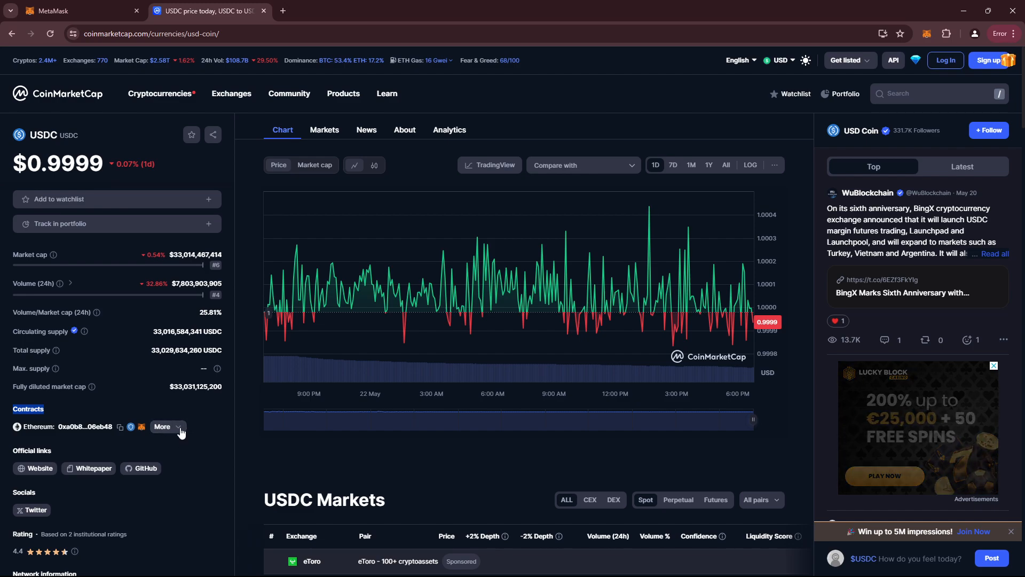
Look through the list of additional USDC contract addresses on the other networks
left_click(179, 427)
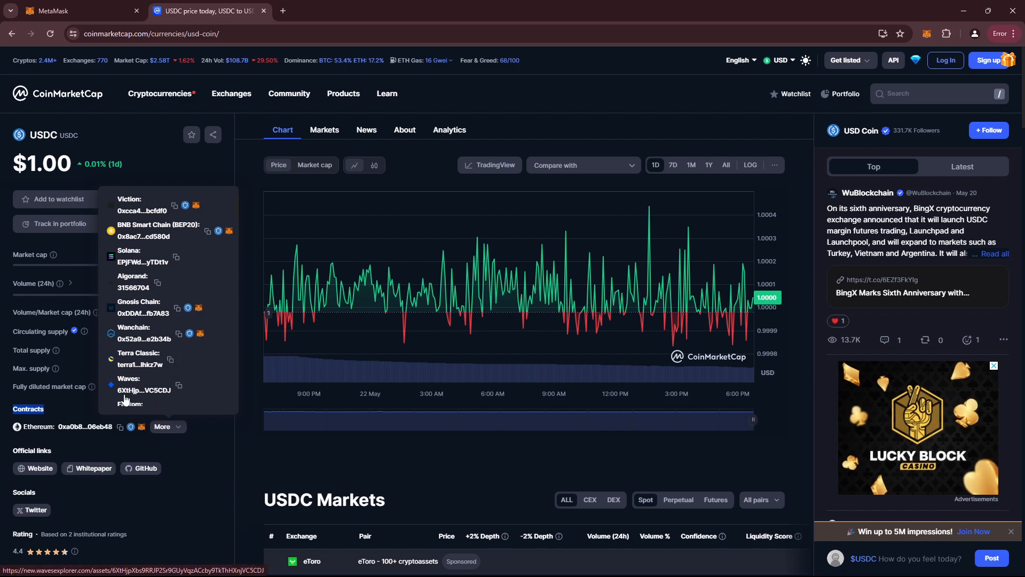
scroll(128, 252, "down", 5)
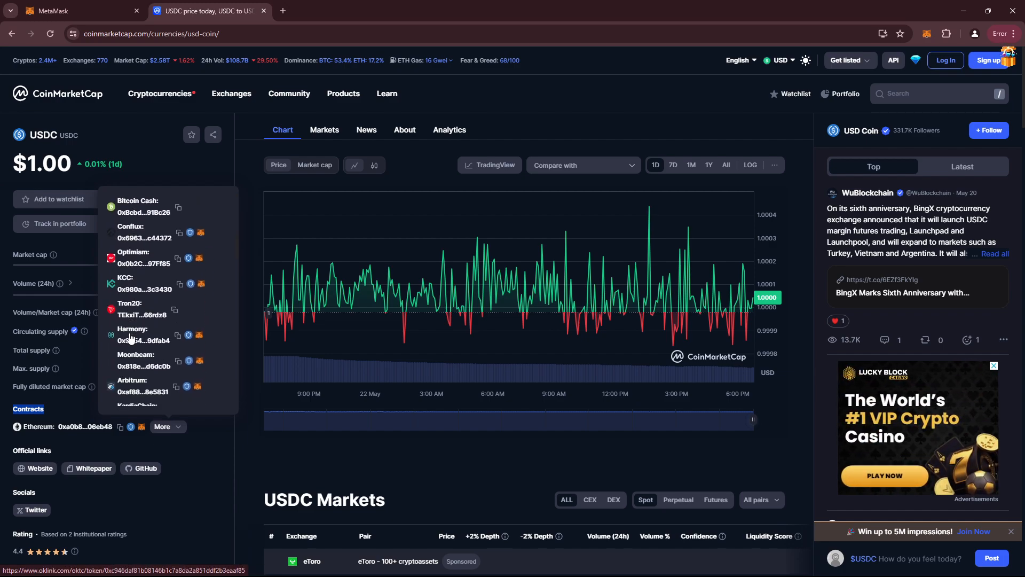
scroll(130, 338, "down", 10)
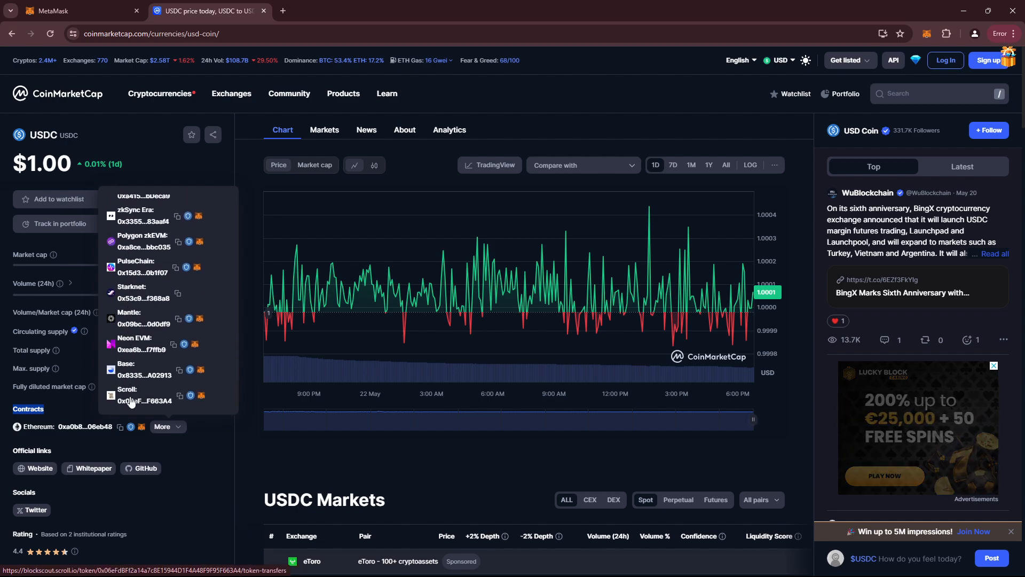
scroll(131, 300, "down", 5)
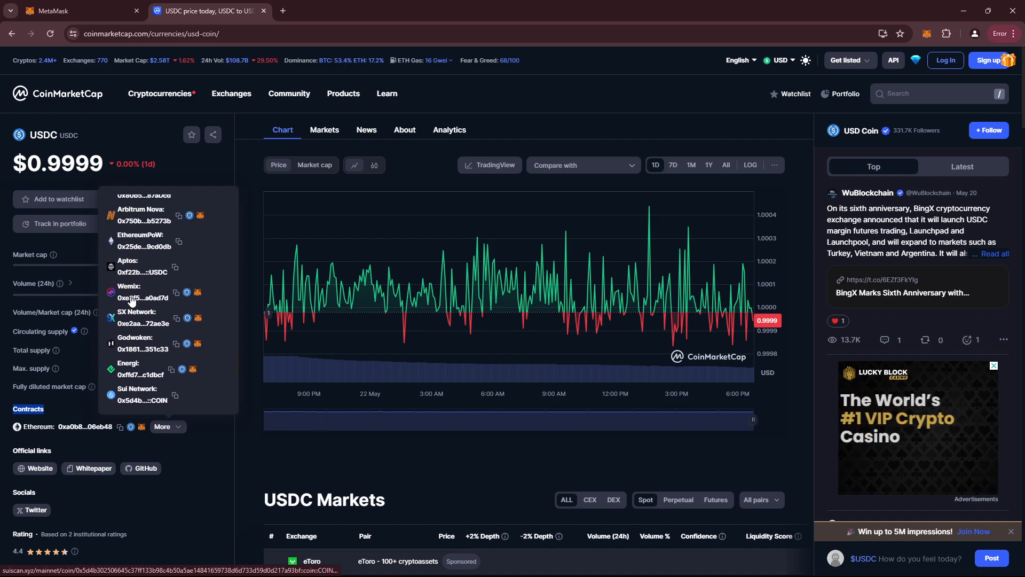
scroll(132, 300, "down", 5)
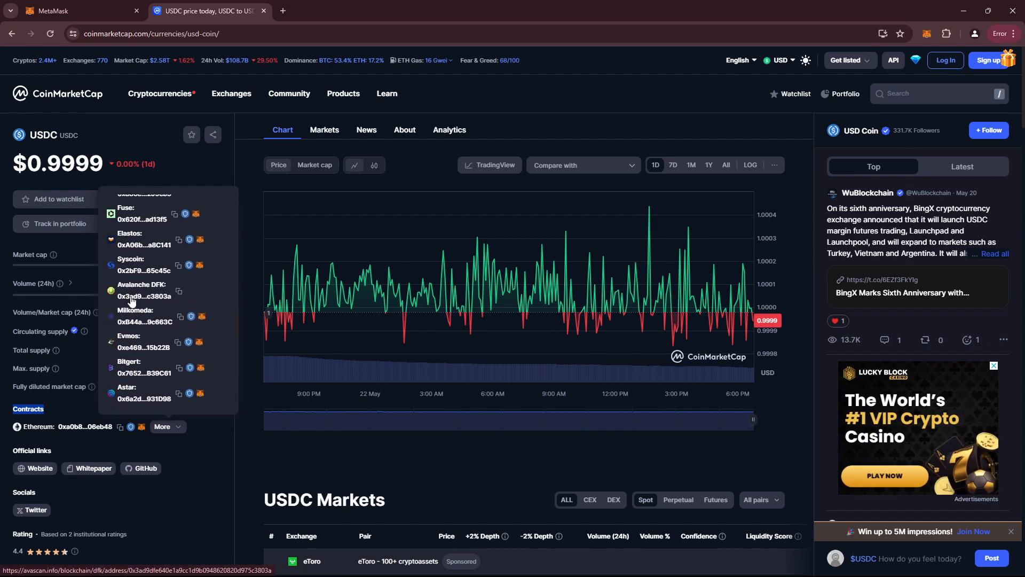
scroll(132, 301, "down", 5)
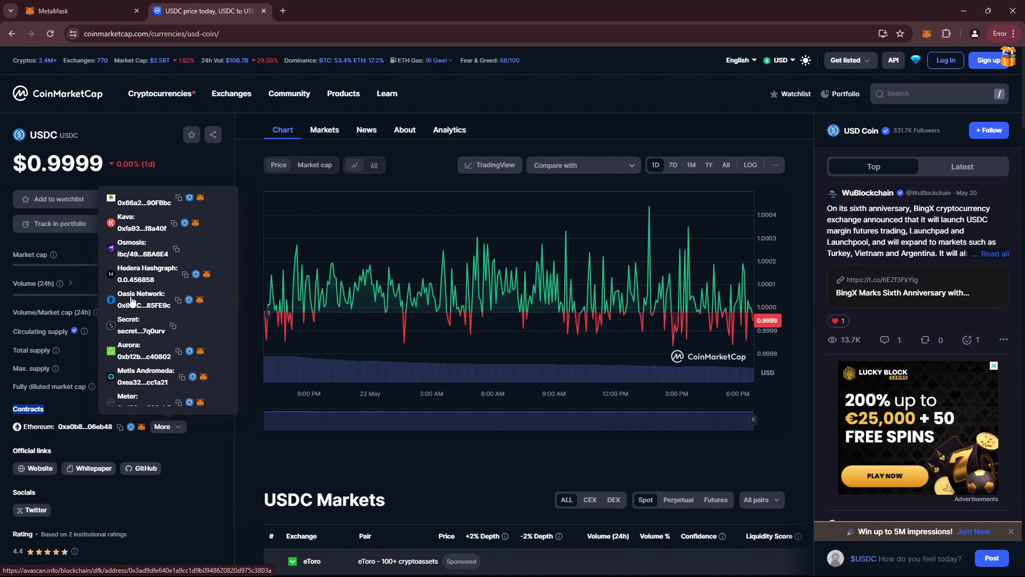
scroll(132, 301, "up", 3)
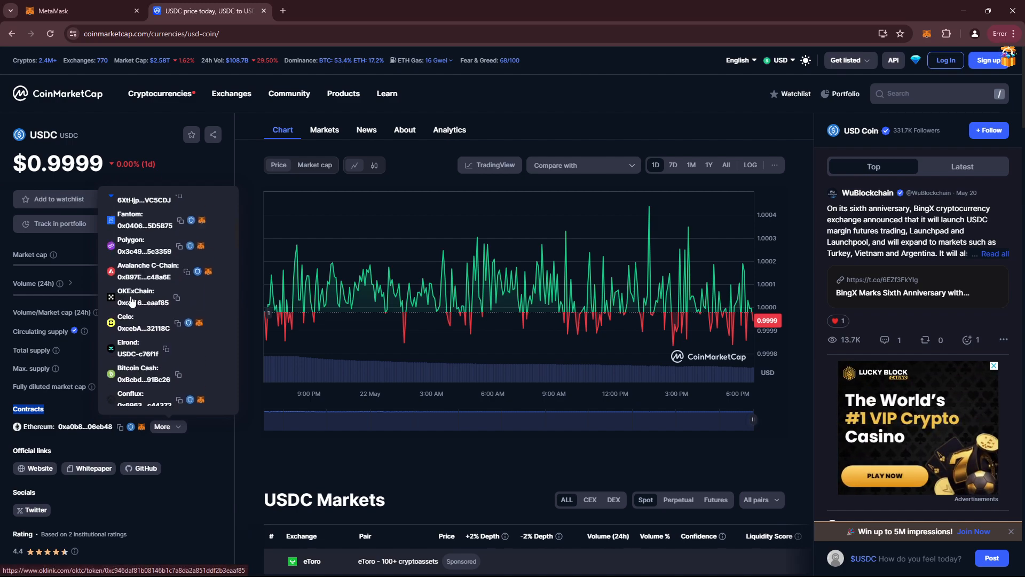
scroll(132, 301, "up", 3)
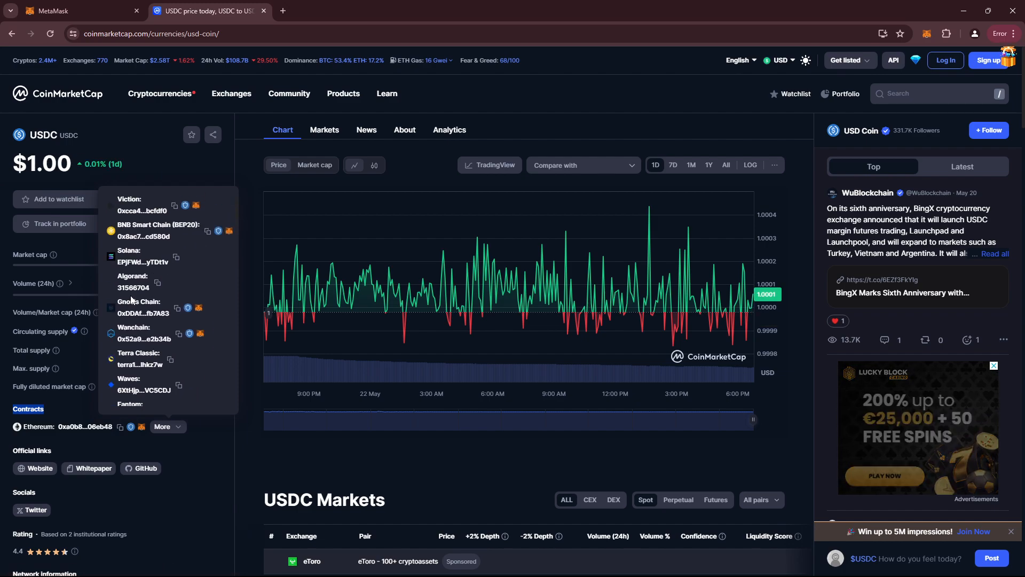
Copy USDC's Ethereum contract address from CoinMarketCap and import it into the MetaMask wallet as a custom token
left_click(119, 427)
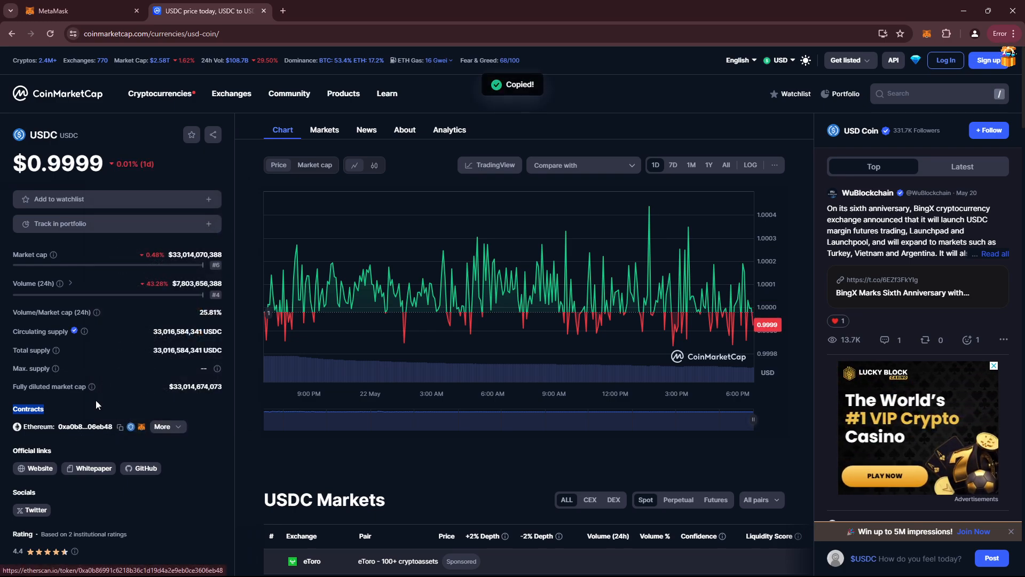
left_click(75, 11)
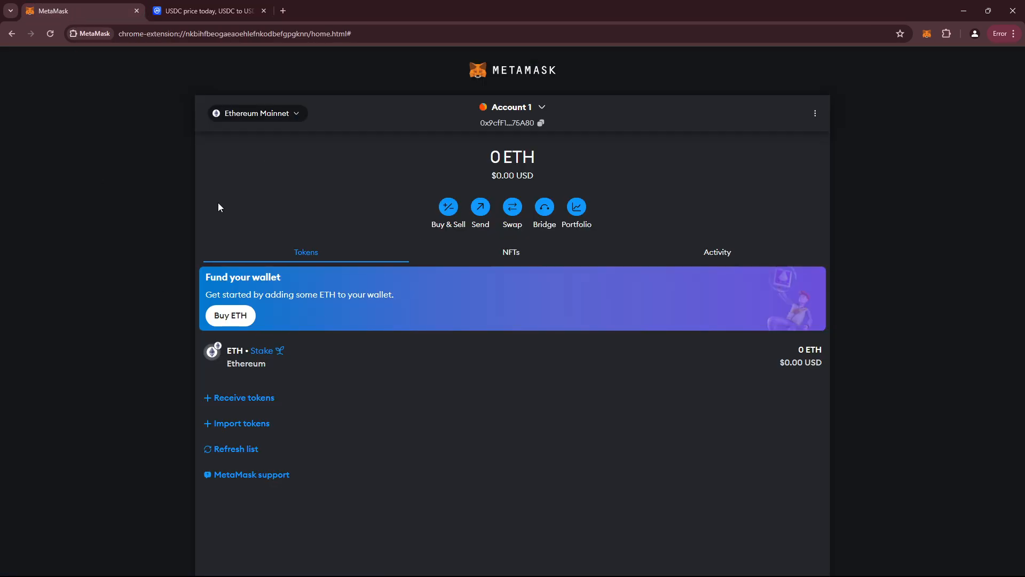
left_click(248, 423)
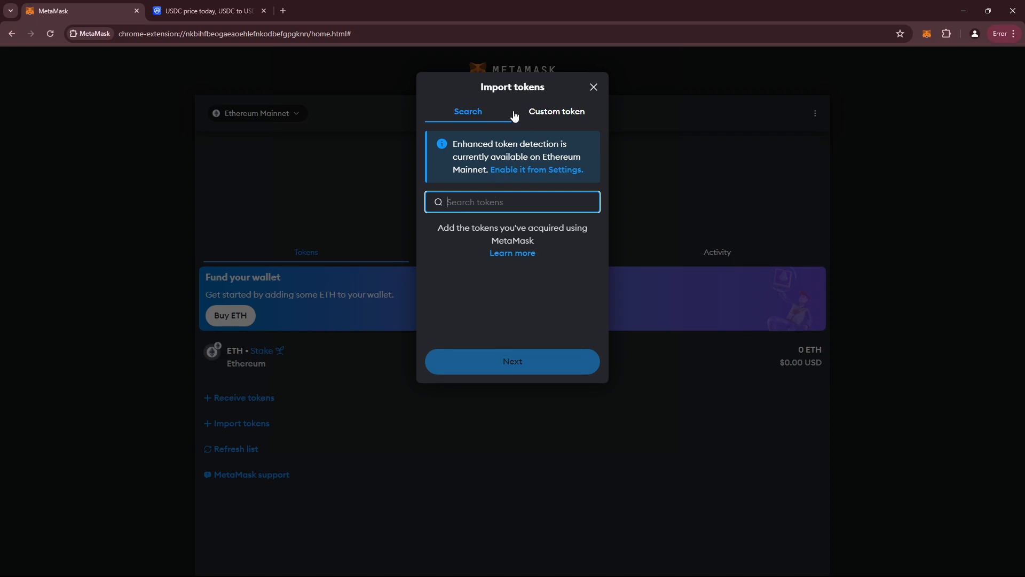
left_click(547, 115)
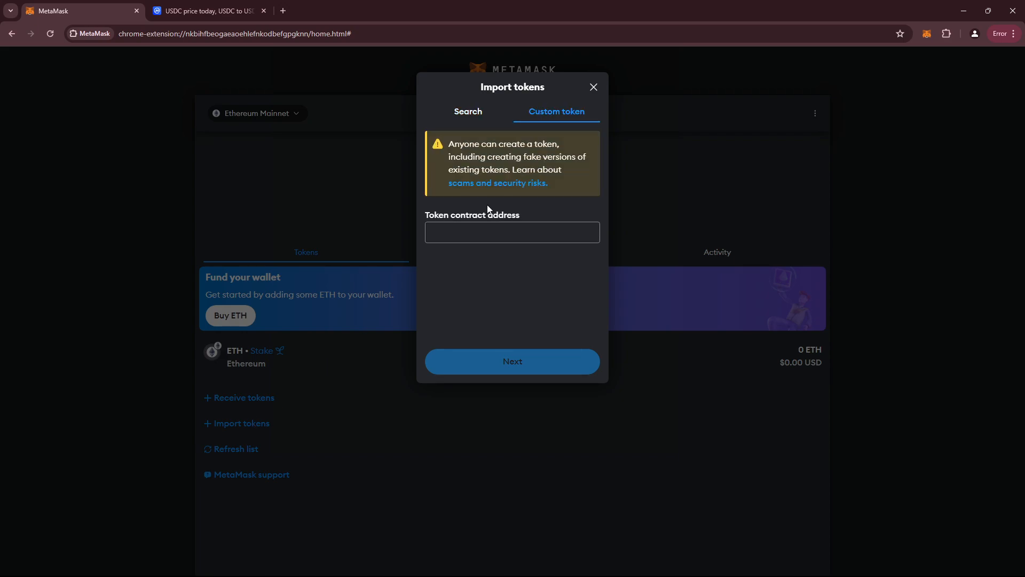
left_click(451, 238)
key("ctrl+v")
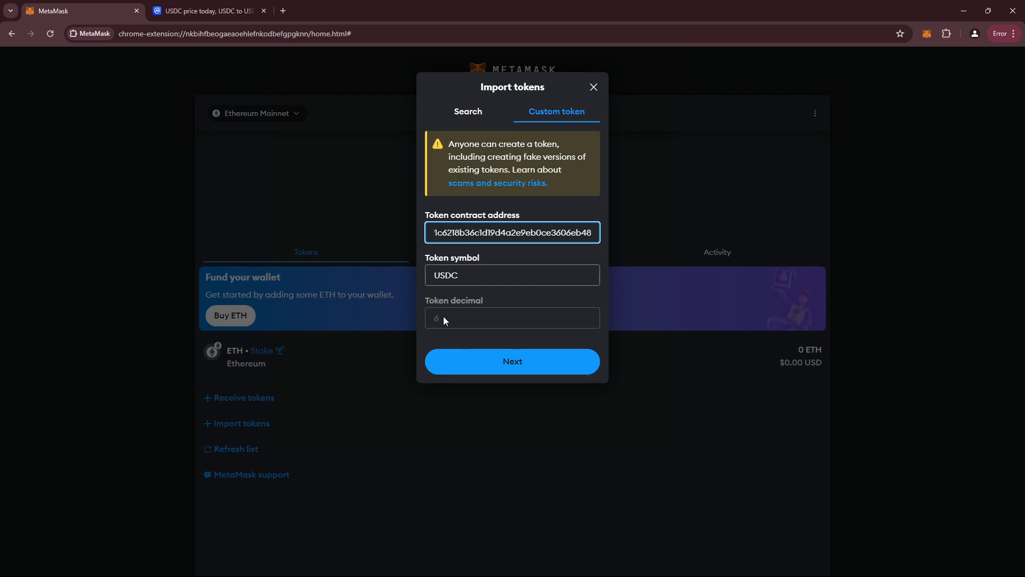
left_click(491, 363)
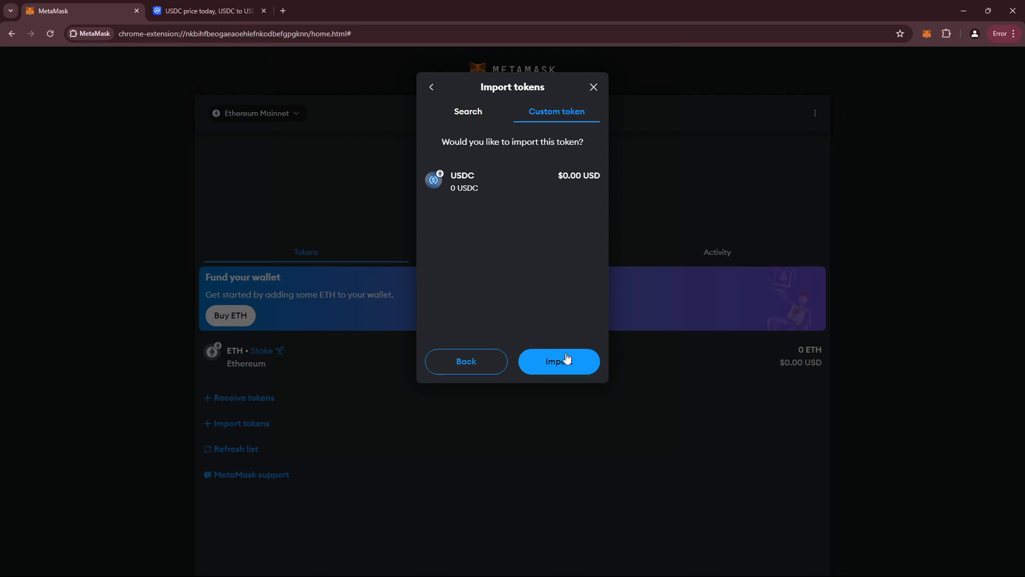
left_click(568, 358)
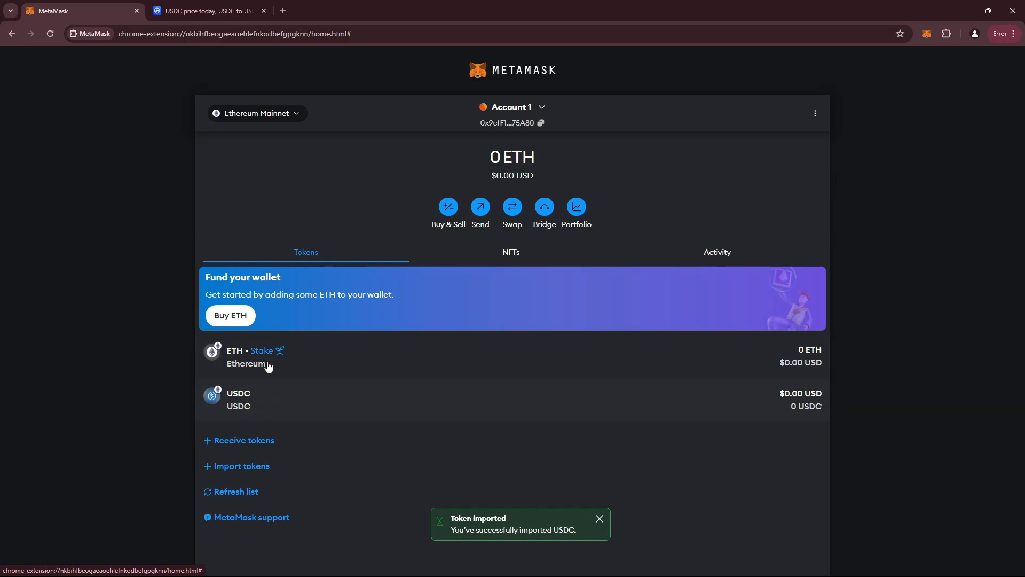
Open the Tether USDT page on CoinMarketCap, try to add its Ethereum token to MetaMask, and check the wallet
left_click(204, 12)
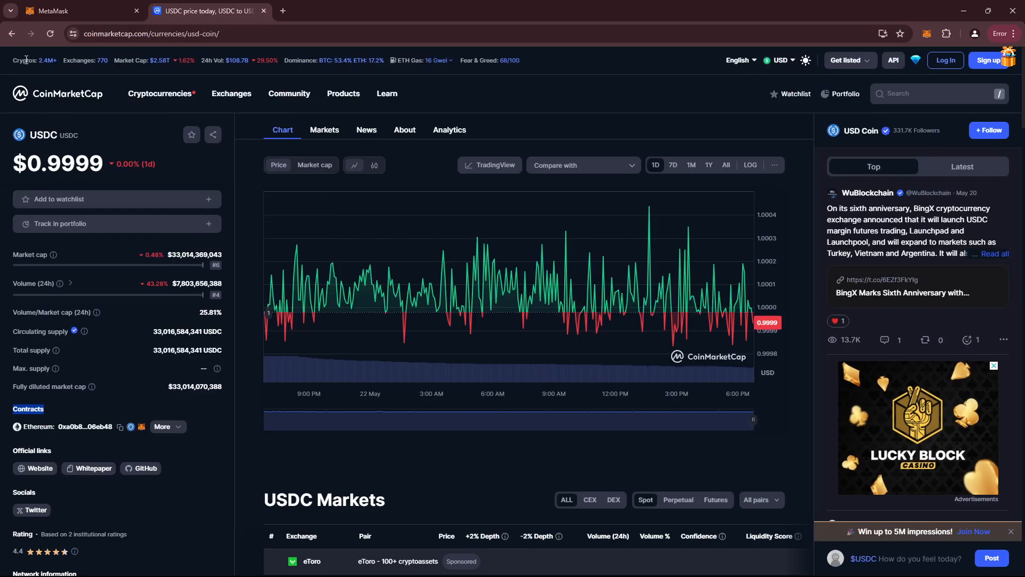
left_click(11, 34)
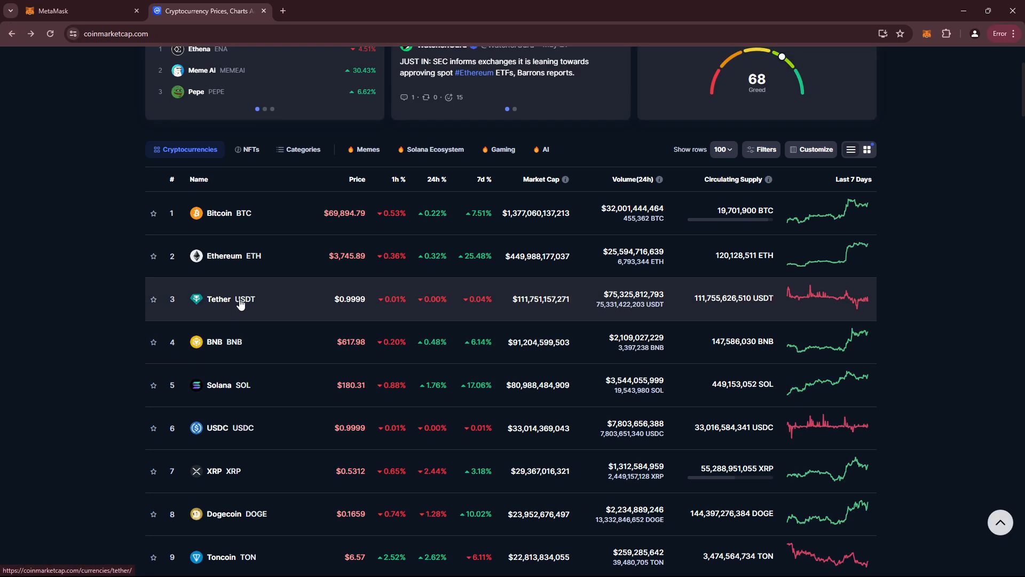
left_click(240, 302)
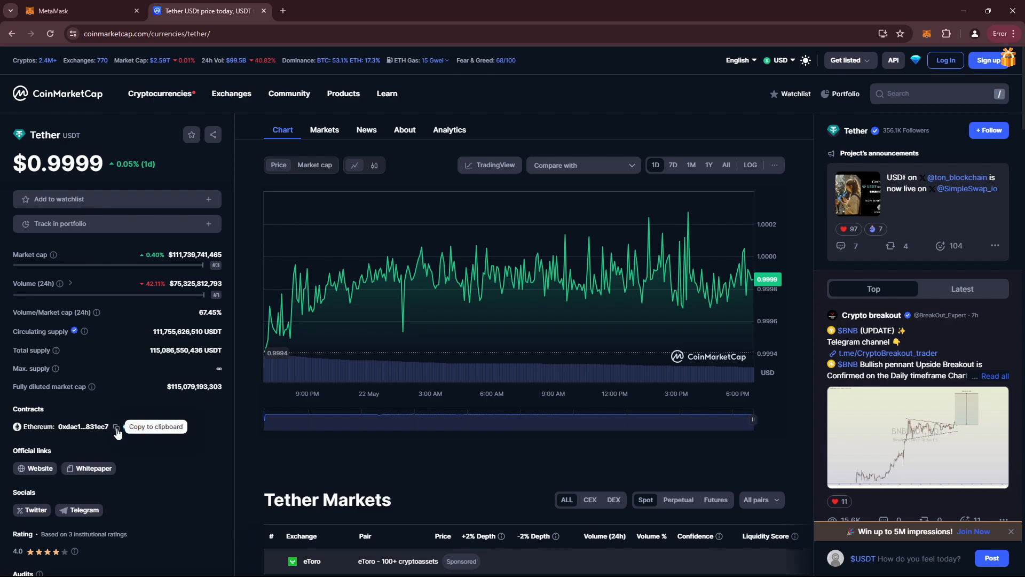
left_click(88, 11)
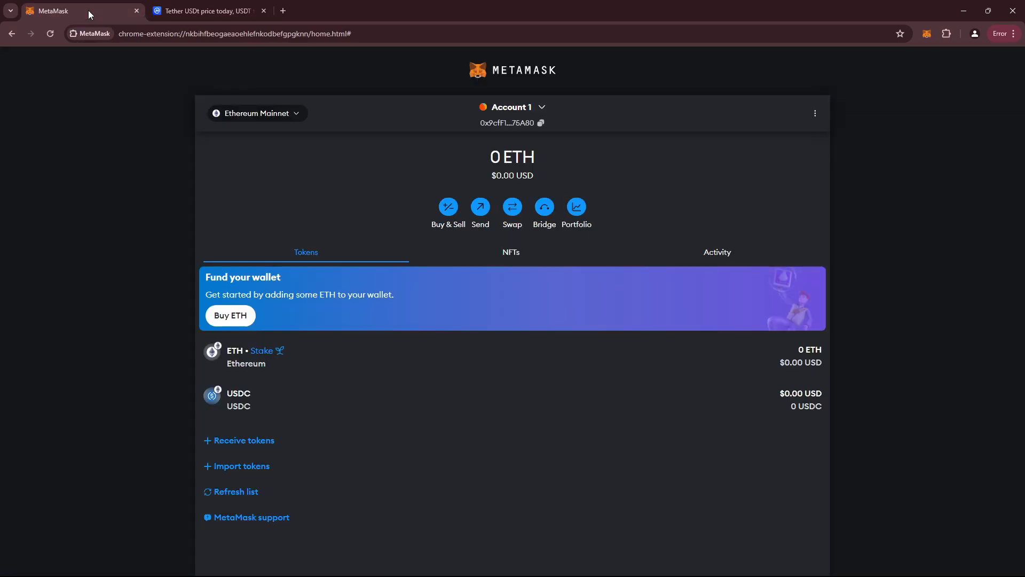
left_click(194, 11)
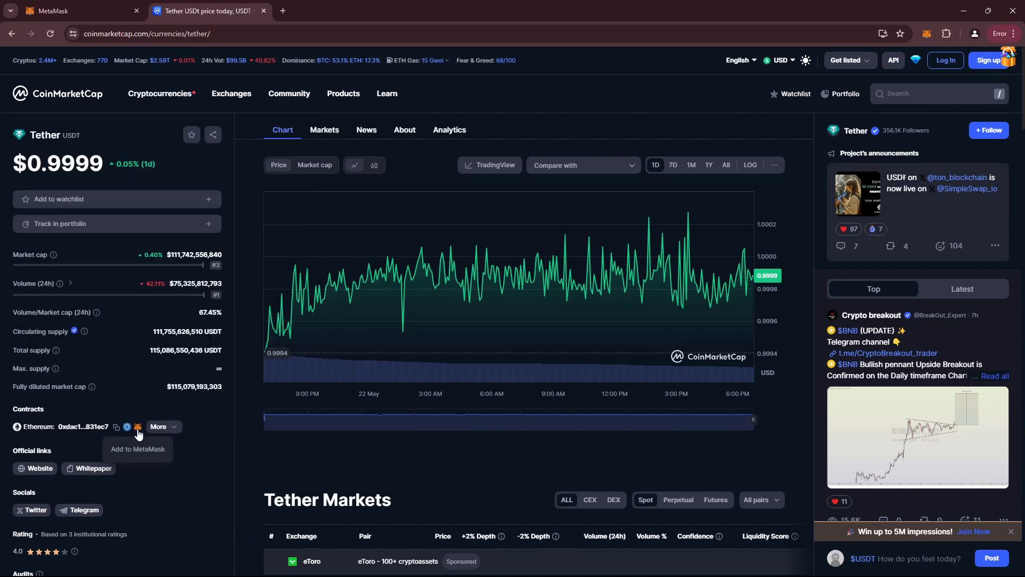
left_click(138, 429)
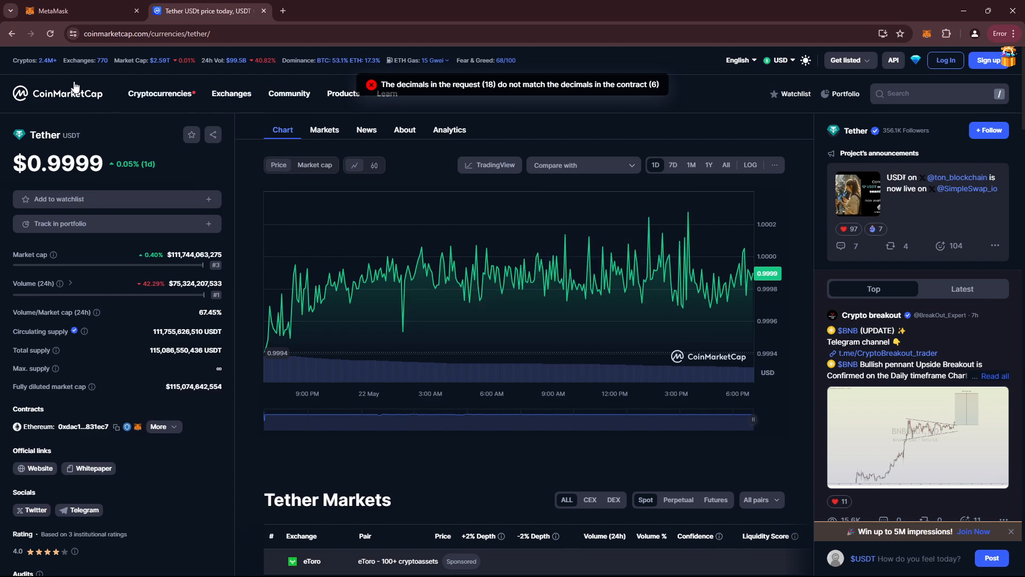
left_click(98, 13)
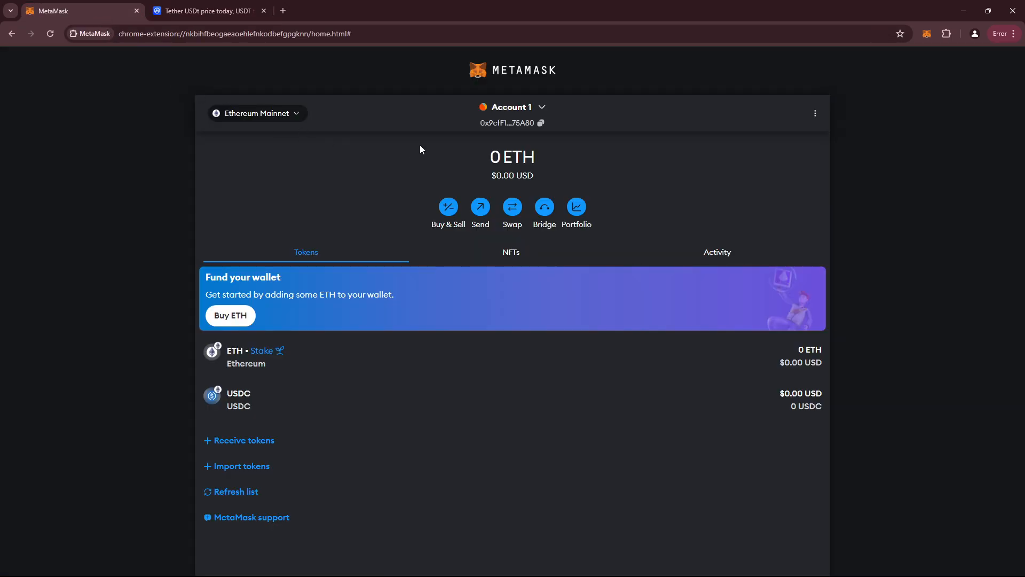
Switch to CoinMarketCap, return to the cryptocurrency ranking and open the Chainlink page
left_click(180, 14)
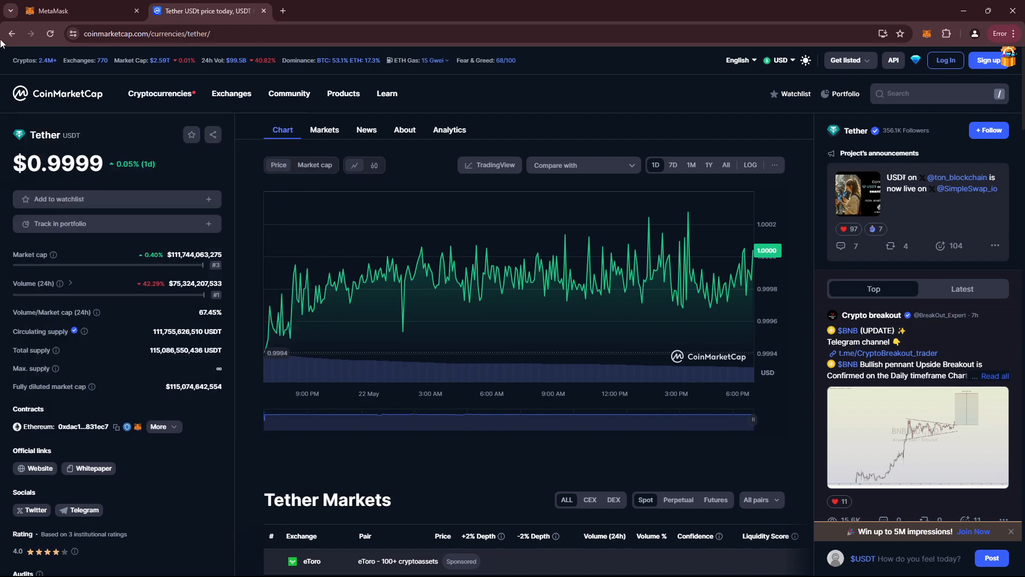
key("alt+Left")
scroll(247, 448, "down", 5)
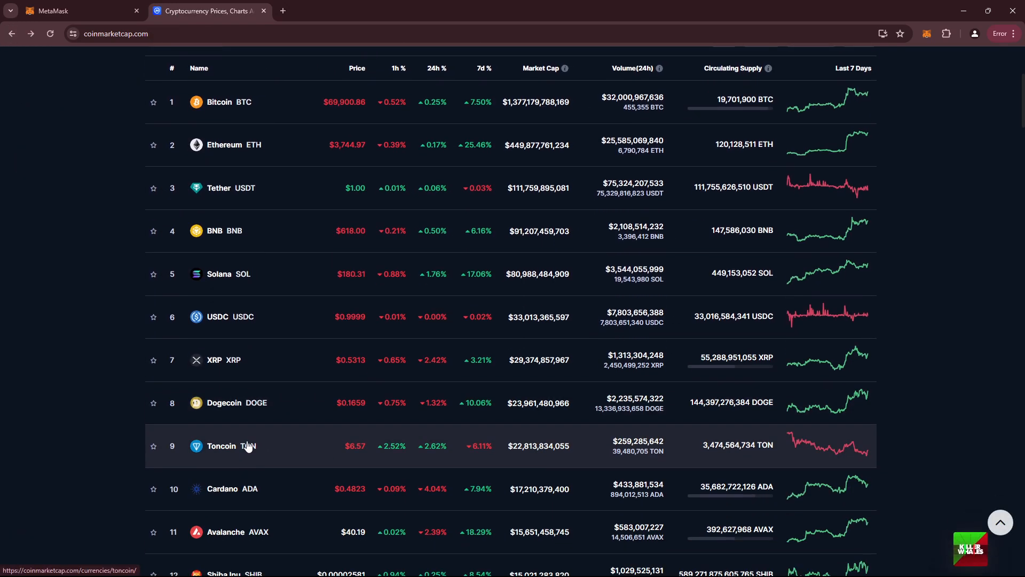
scroll(261, 333, "down", 5)
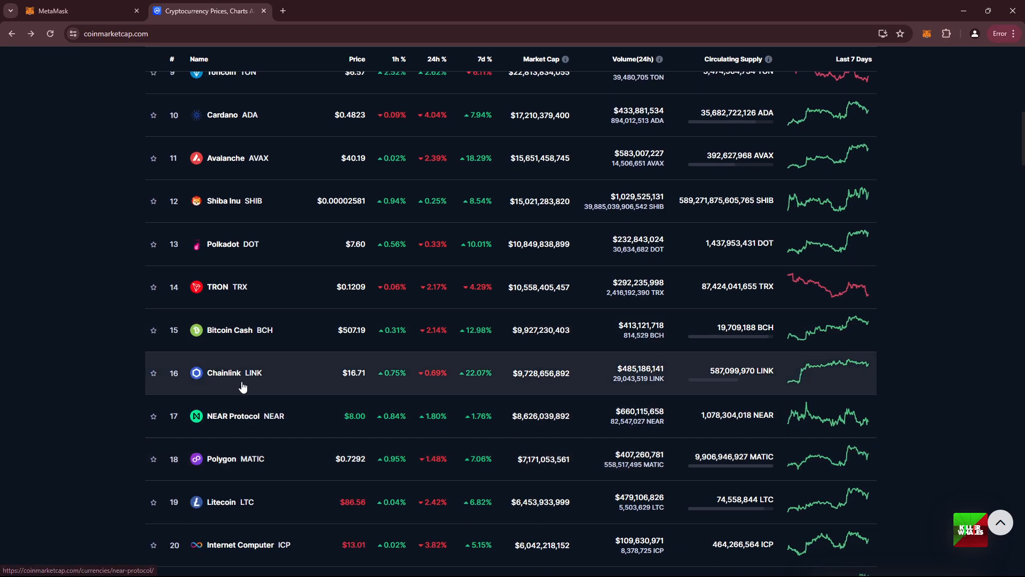
left_click(240, 379)
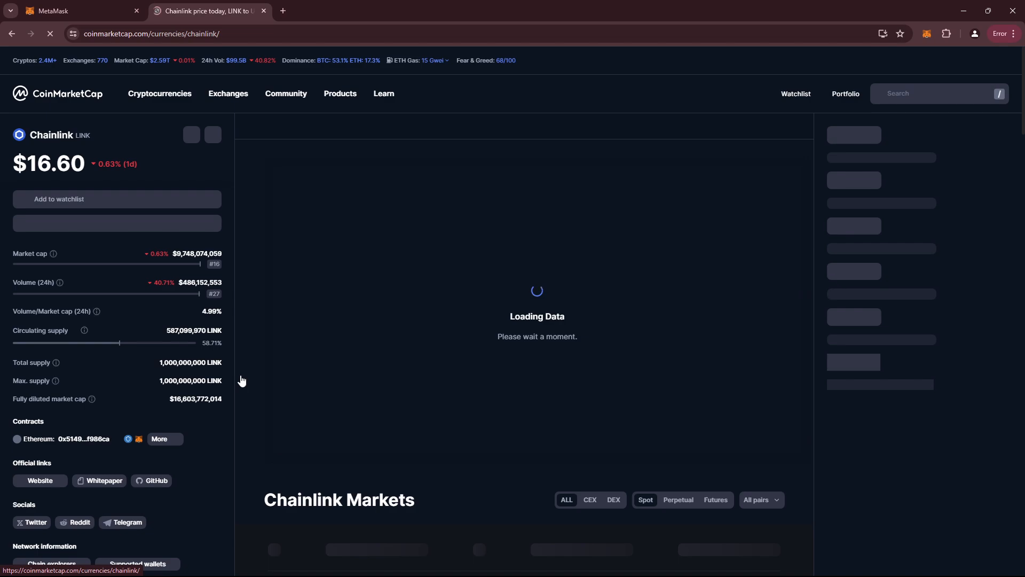
Add the Ethereum LINK token to MetaMask from its contract entry, and refresh the wallet's token list
left_click(139, 441)
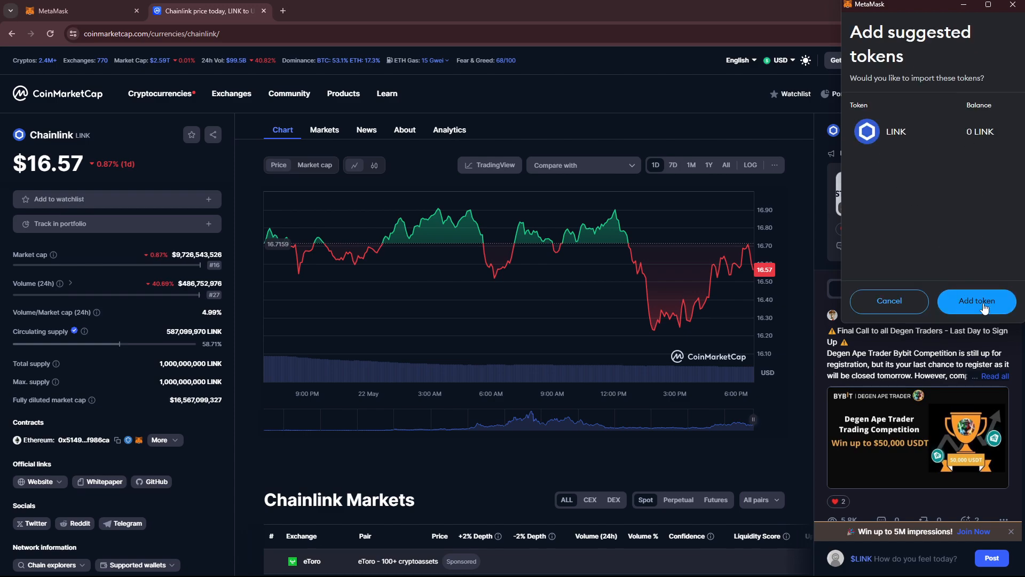
left_click(985, 301)
left_click(88, 15)
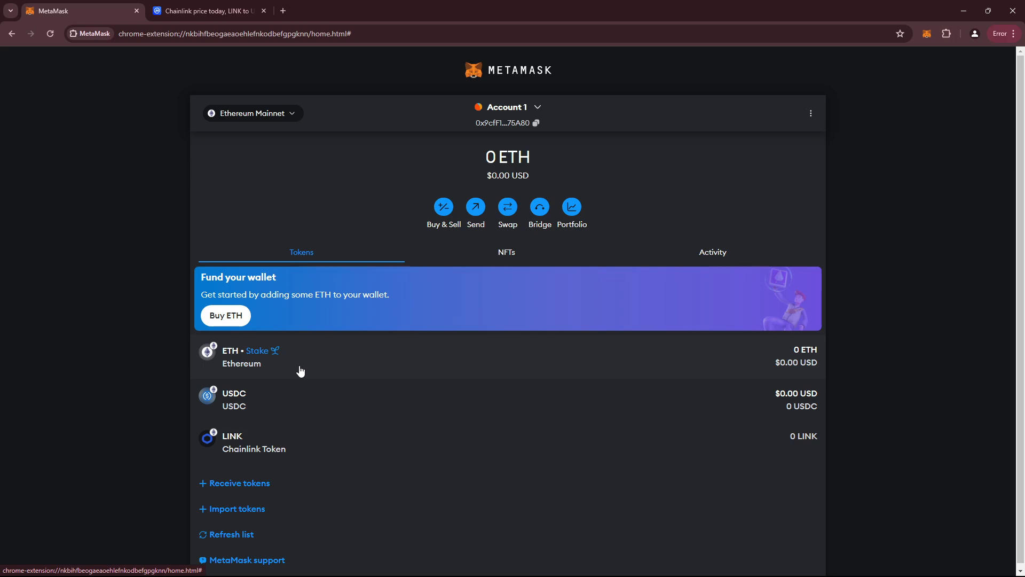
left_click(236, 540)
Search CoinMarketCap for "form" and open the Formation Fi coin page
left_click(205, 10)
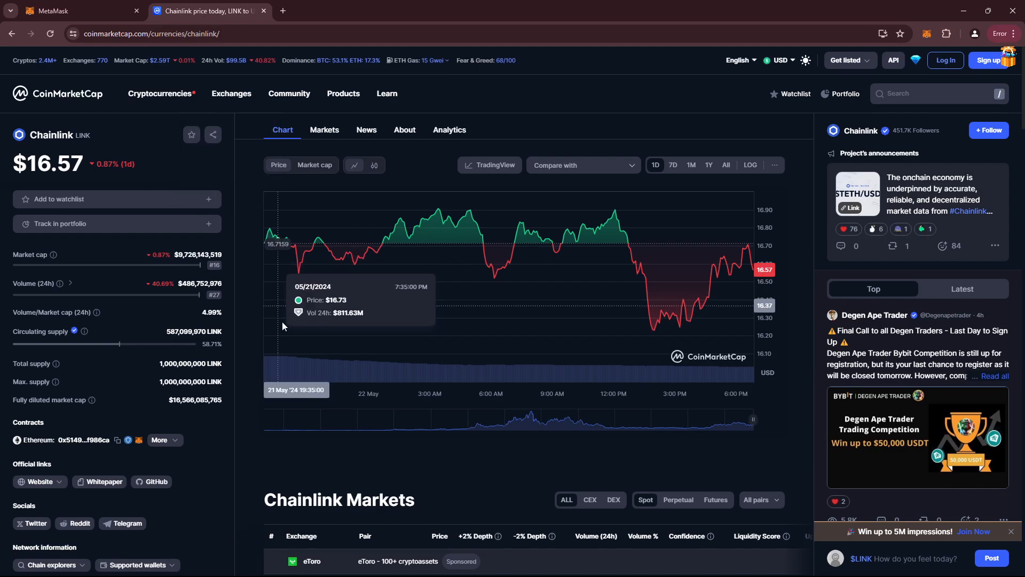
left_click(911, 94)
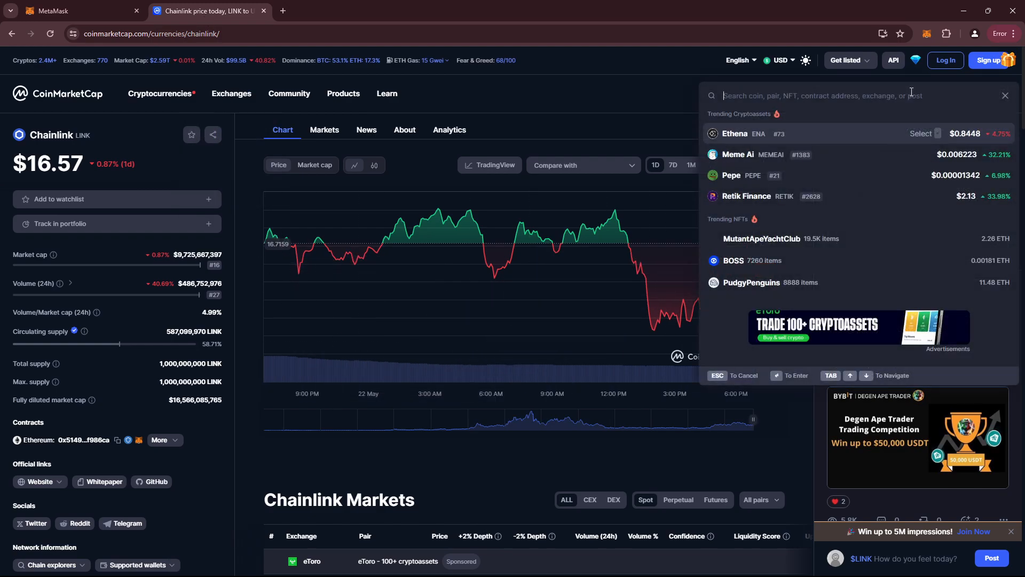
type("form")
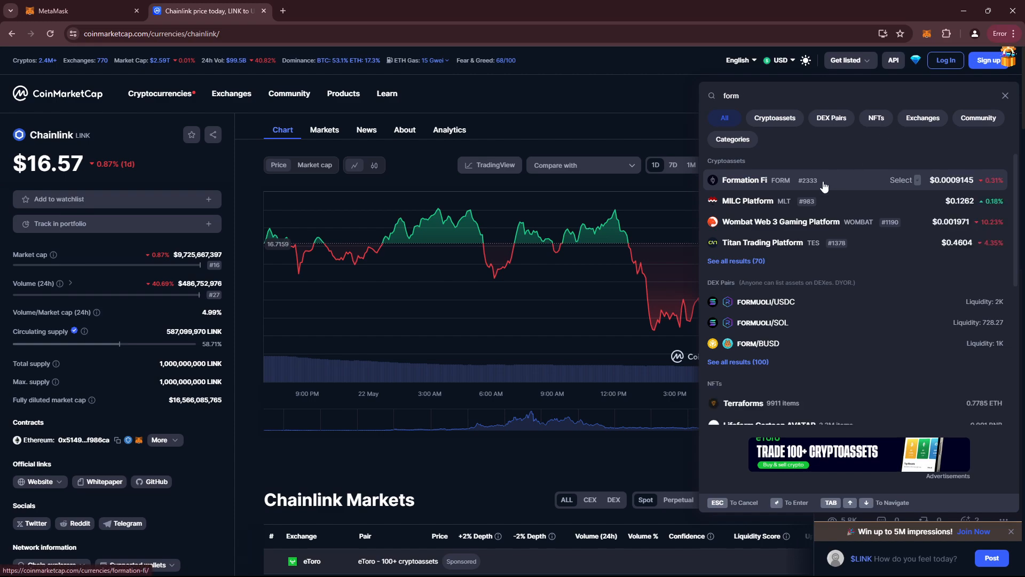
left_click(824, 185)
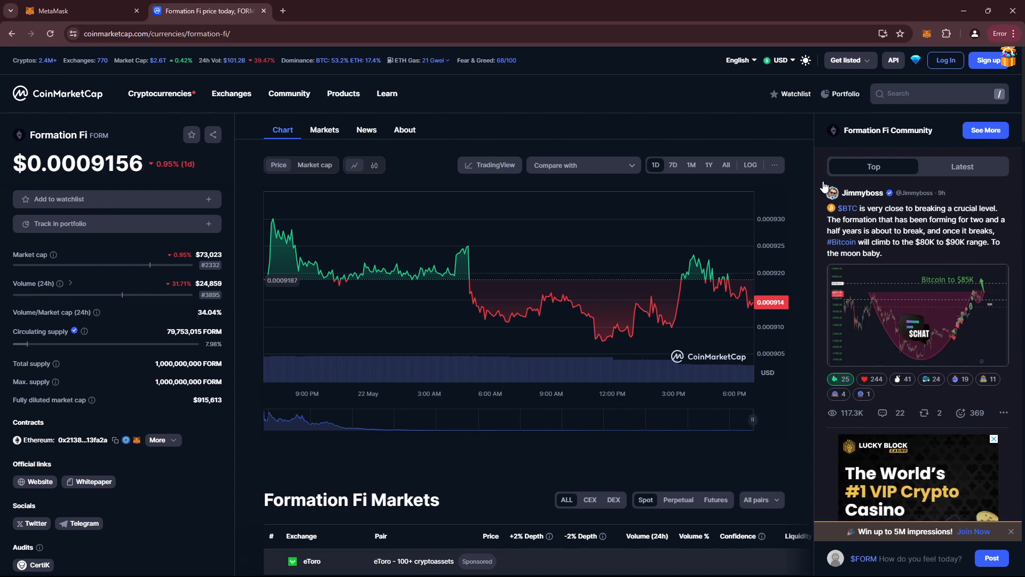
Add the Ethereum FORM token to MetaMask from its contract entry, and view the wallet's token list
left_click(137, 441)
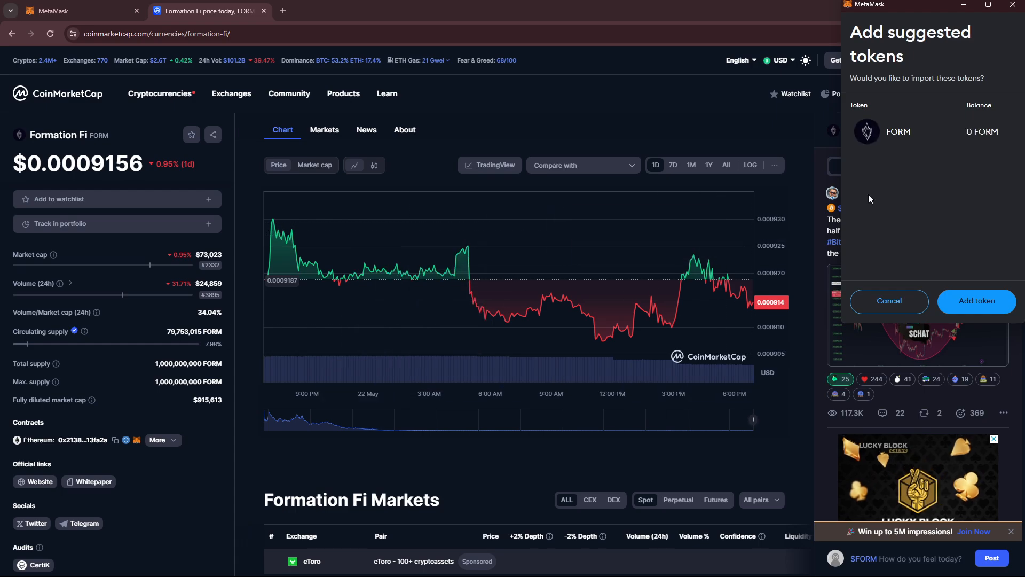
left_click(977, 300)
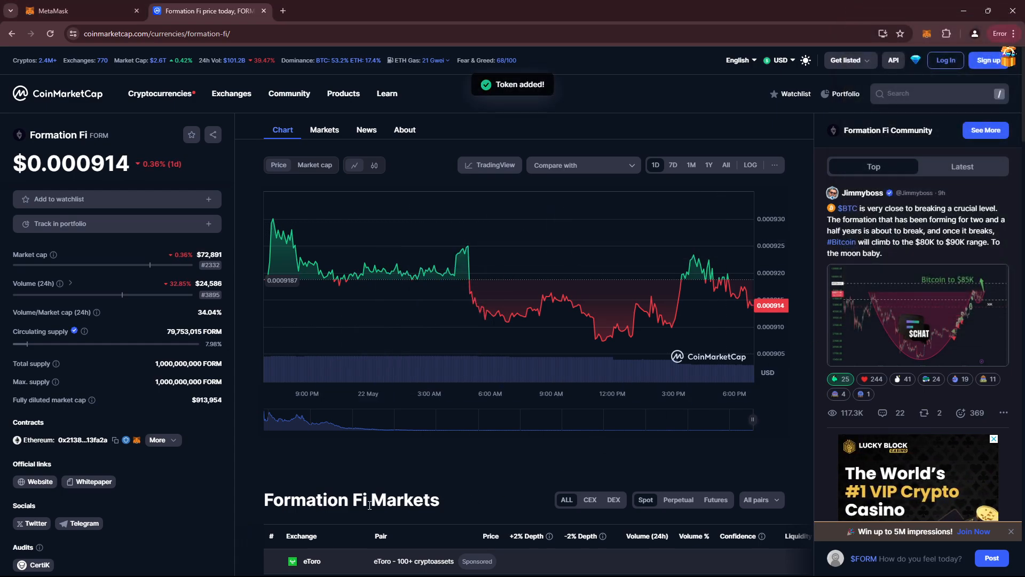
left_click(74, 11)
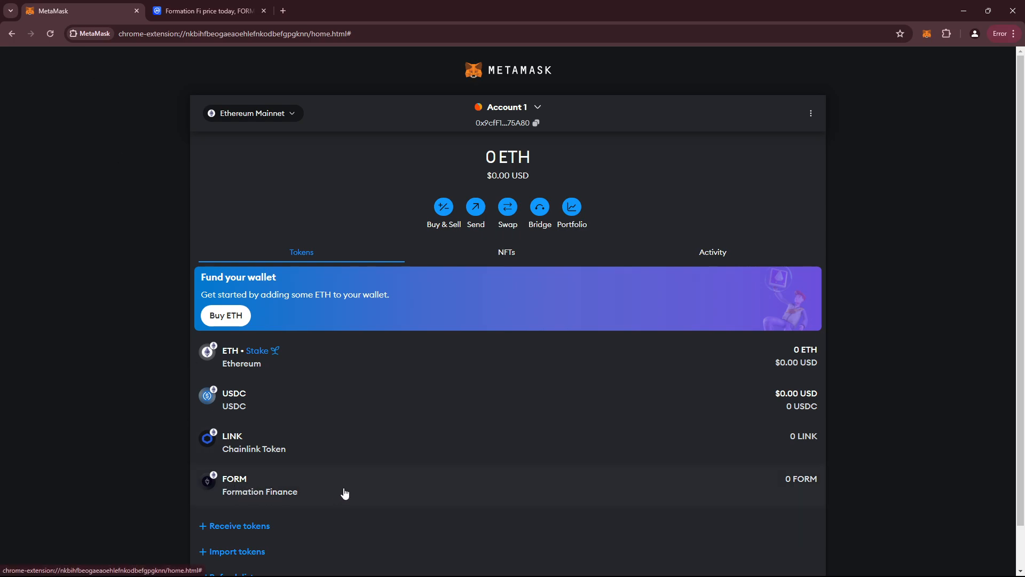
Hide the LINK token from the wallet's Ethereum Mainnet token list
left_click(336, 444)
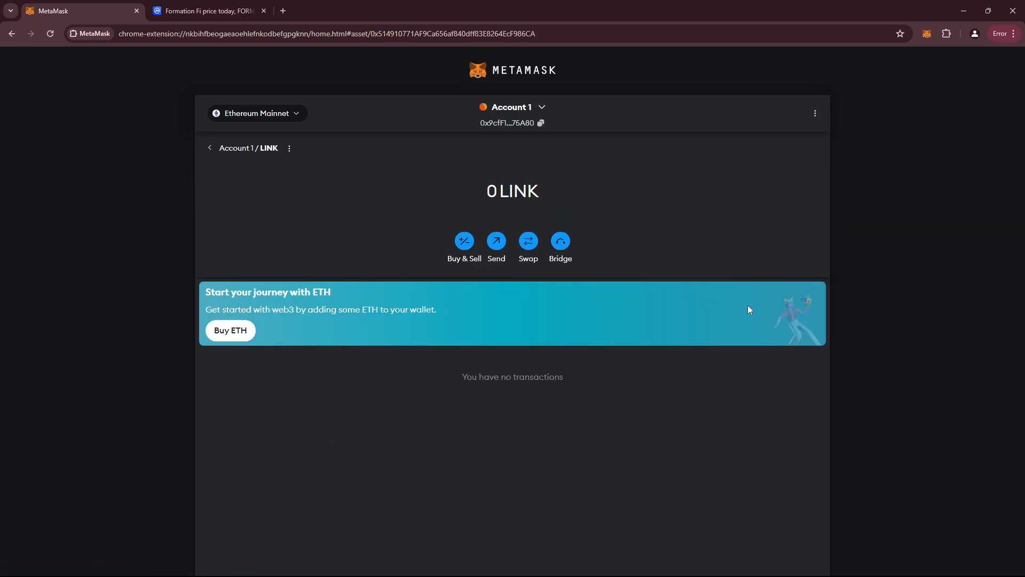
left_click(289, 149)
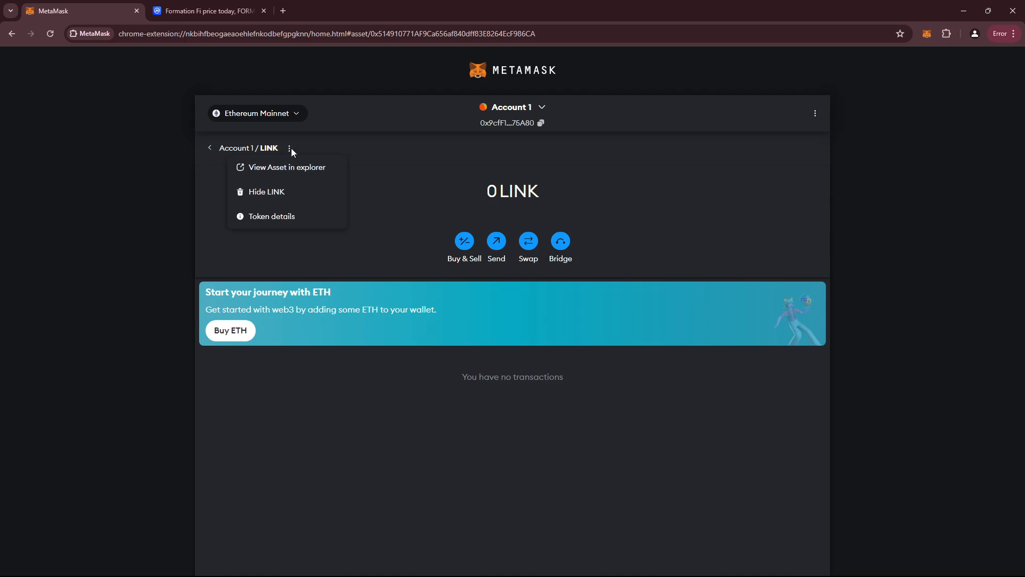
left_click(266, 194)
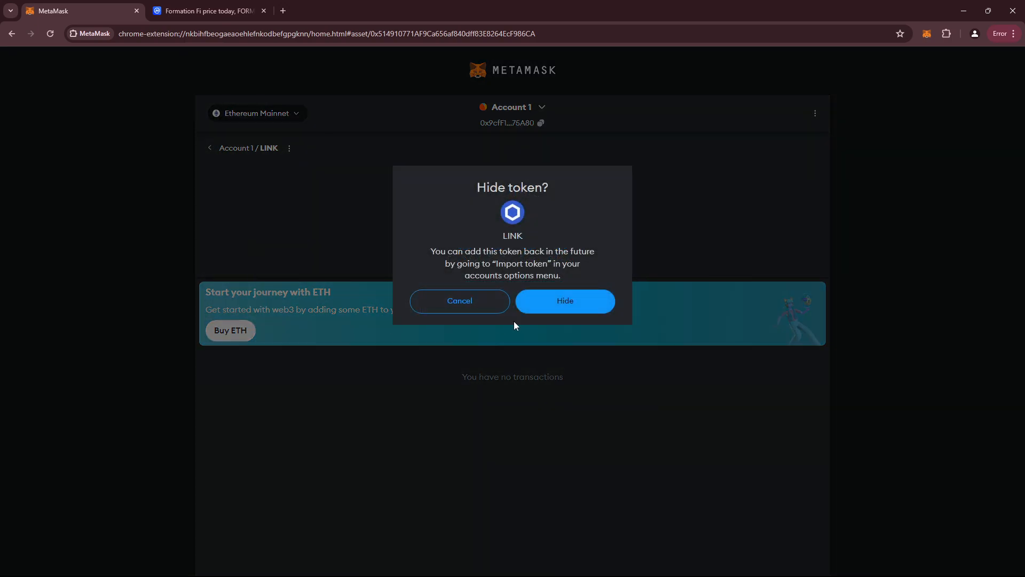
left_click(588, 304)
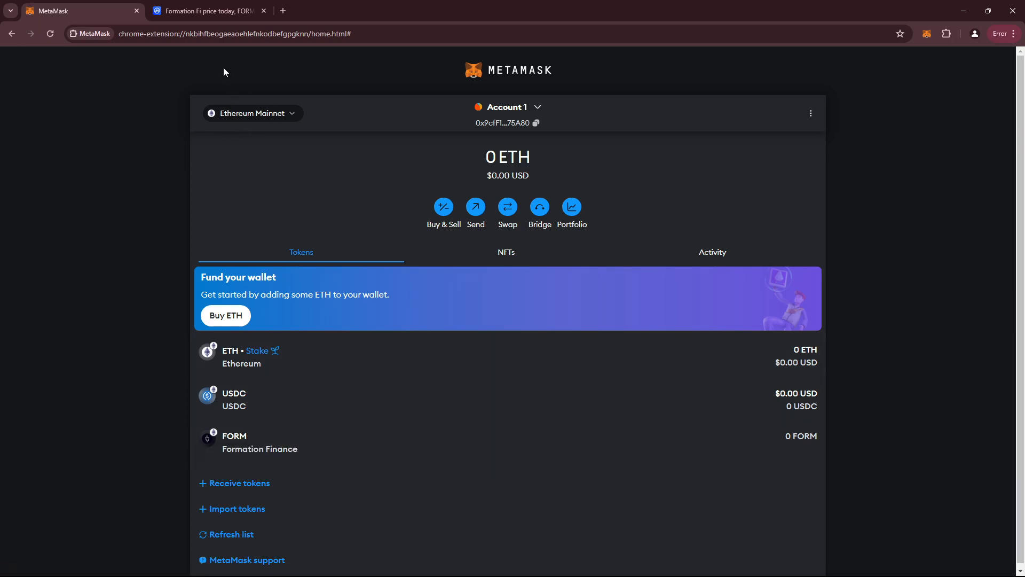
Switch to CoinMarketCap's Formation Fi page and try to add the BNB Smart Chain (BEP20) FORM token to MetaMask
left_click(209, 12)
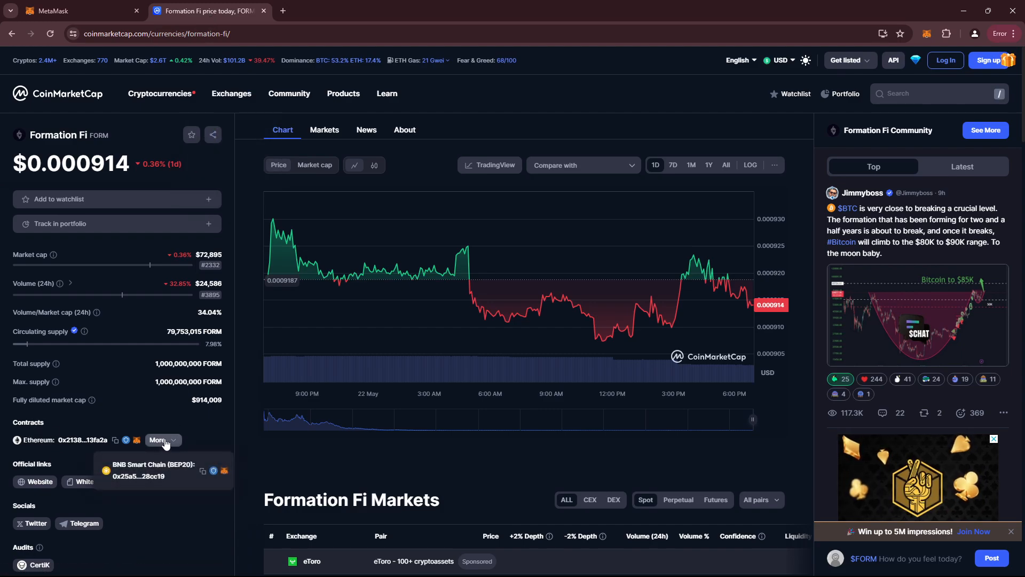
mouse_move(160, 440)
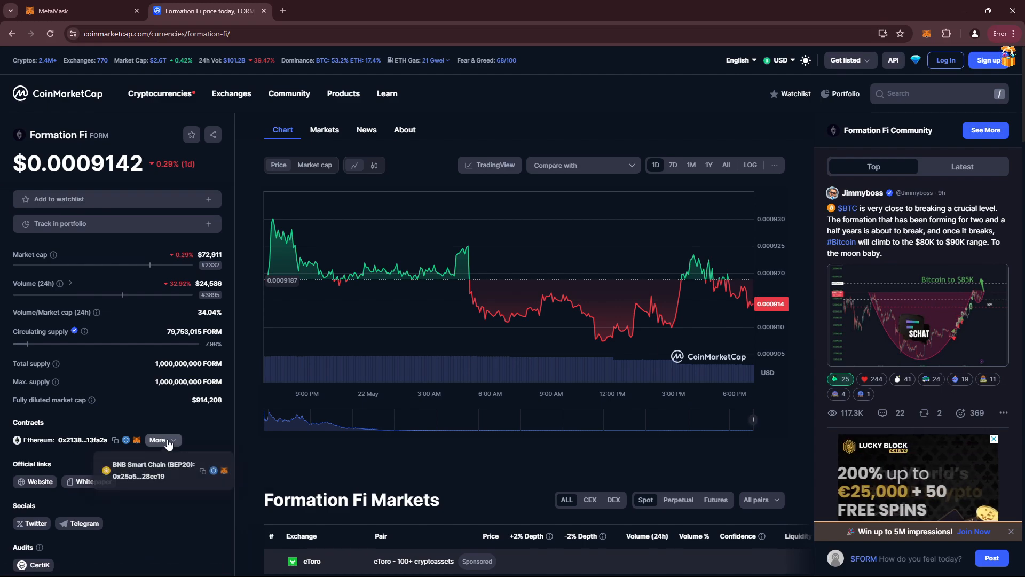
left_click(224, 471)
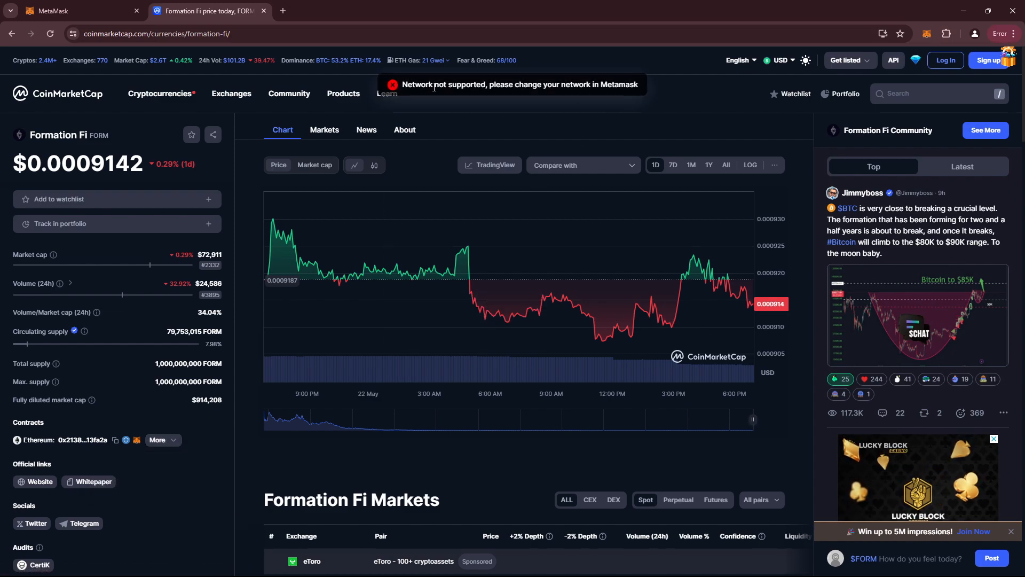
Open the MetaMask extension, dismiss its What's new notice and switch the network to BNB Chain
left_click(925, 37)
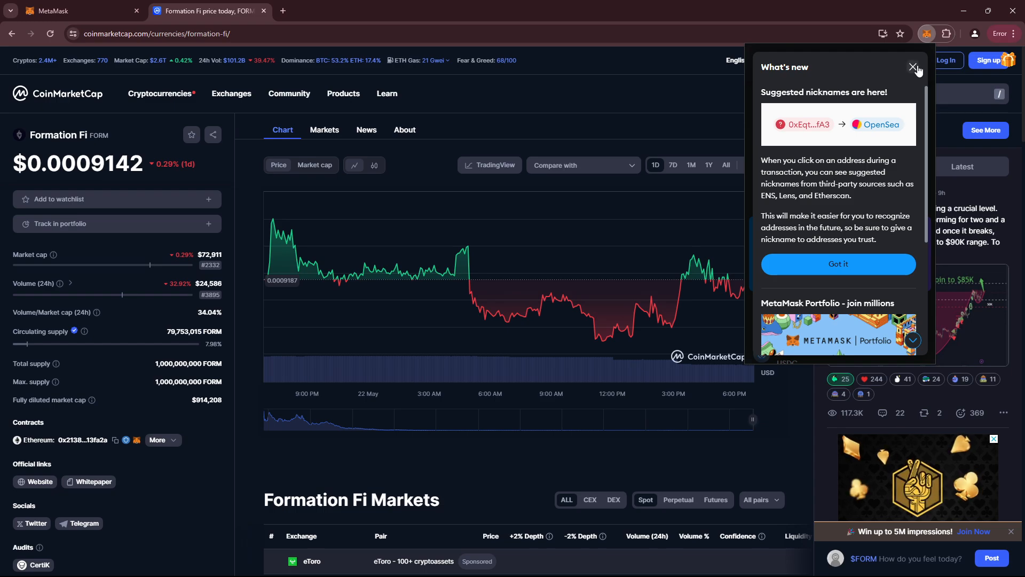
left_click(916, 74)
left_click(769, 70)
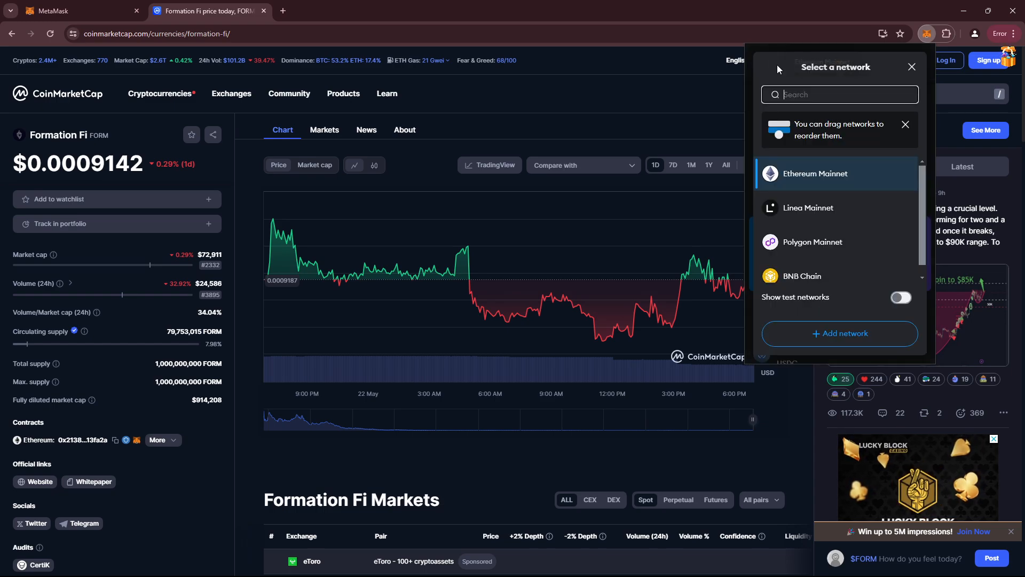
left_click(800, 279)
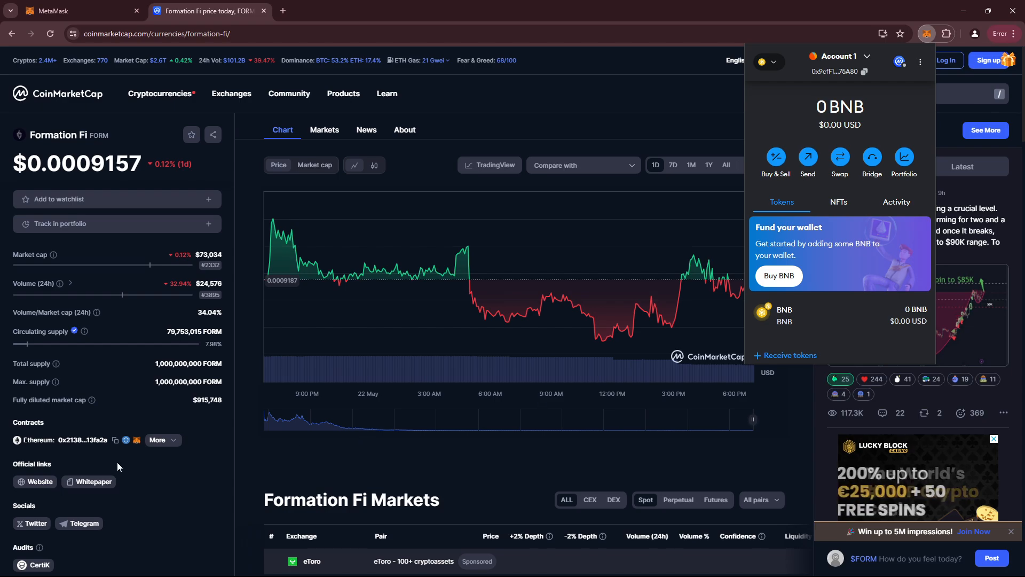
Add the BNB Smart Chain (BEP20) FORM token to MetaMask from its contract entry, and view the wallet's token list
mouse_move(161, 441)
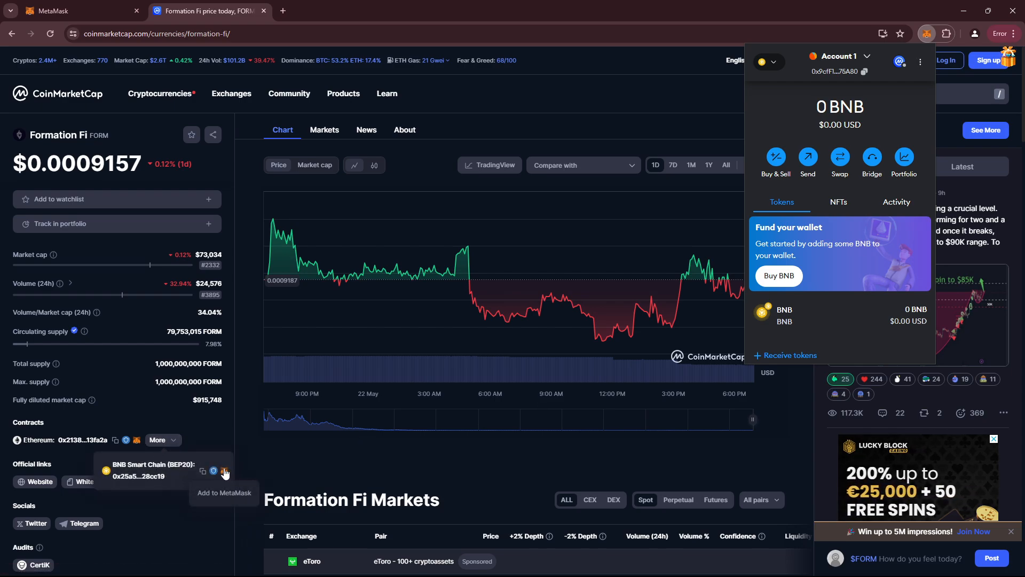
left_click(221, 472)
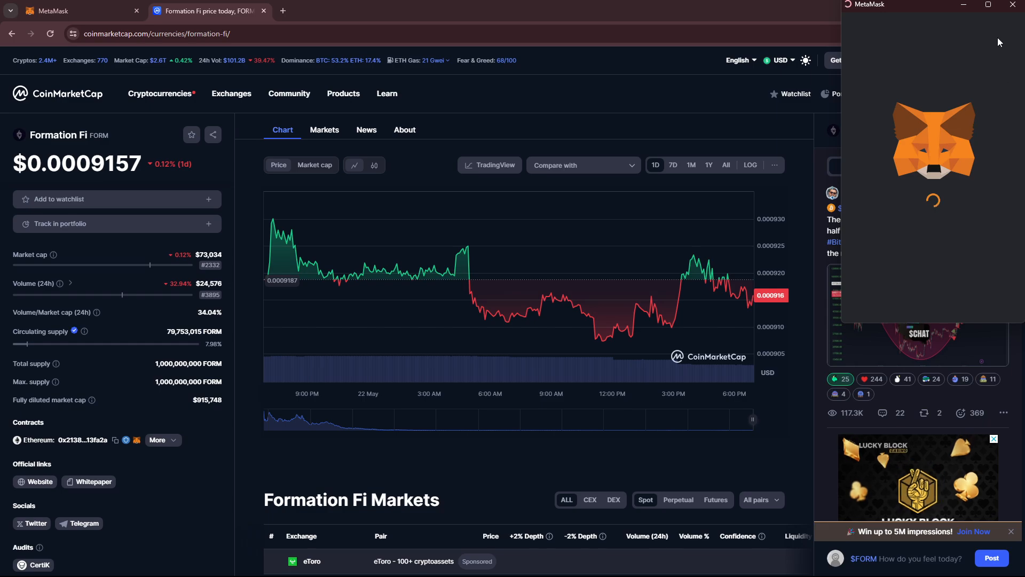
left_click(968, 302)
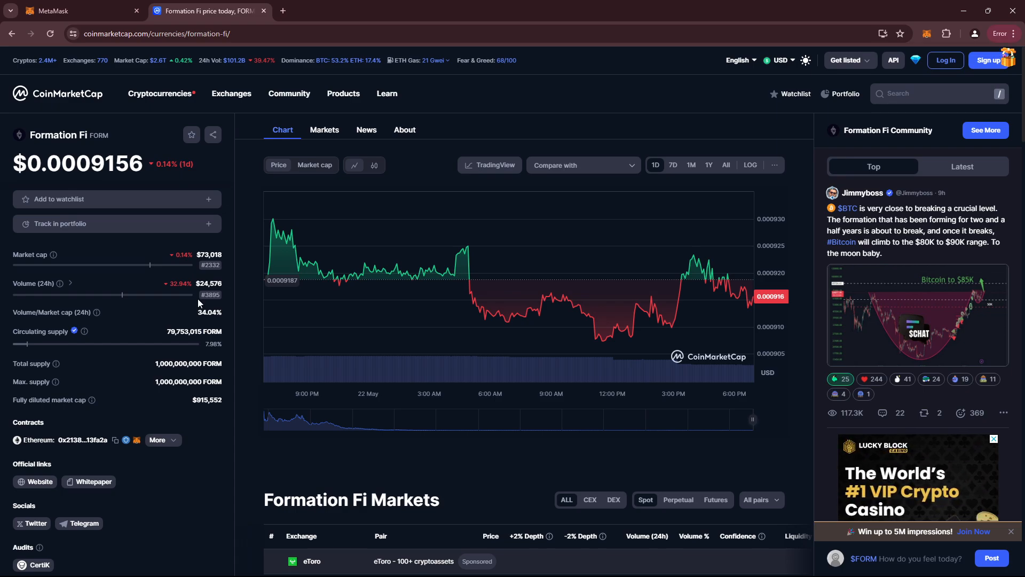
left_click(101, 12)
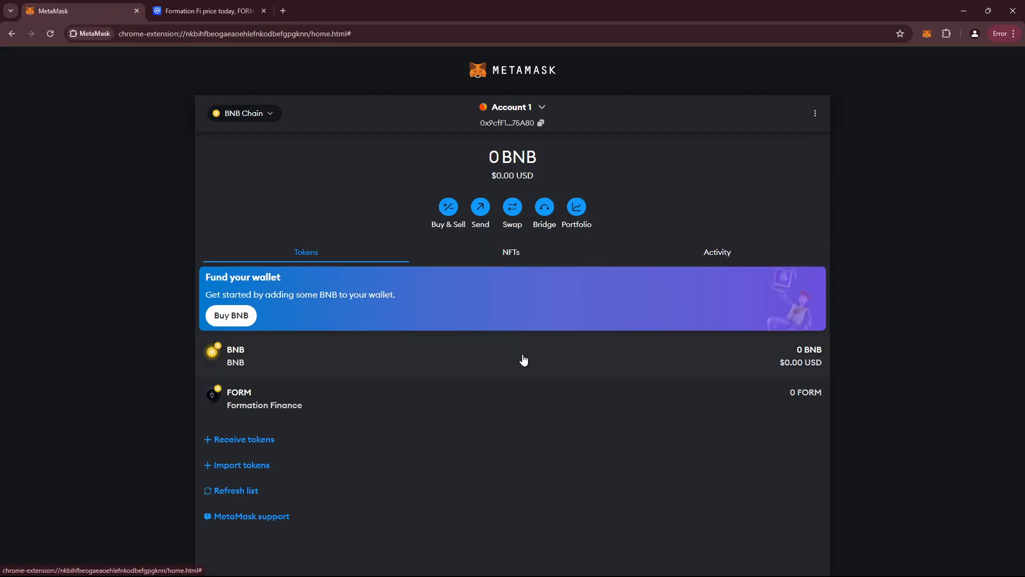